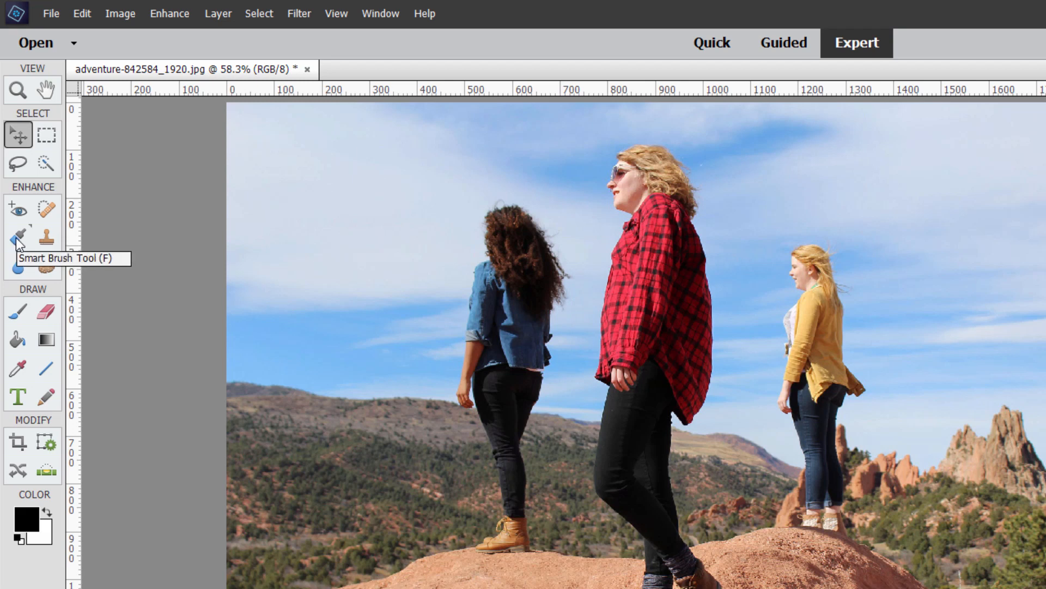
Step: Activate the Smart Brush tool and have its tool options displayed instead of the open photos
{"action": "left_click", "coordinate": [18, 240]}
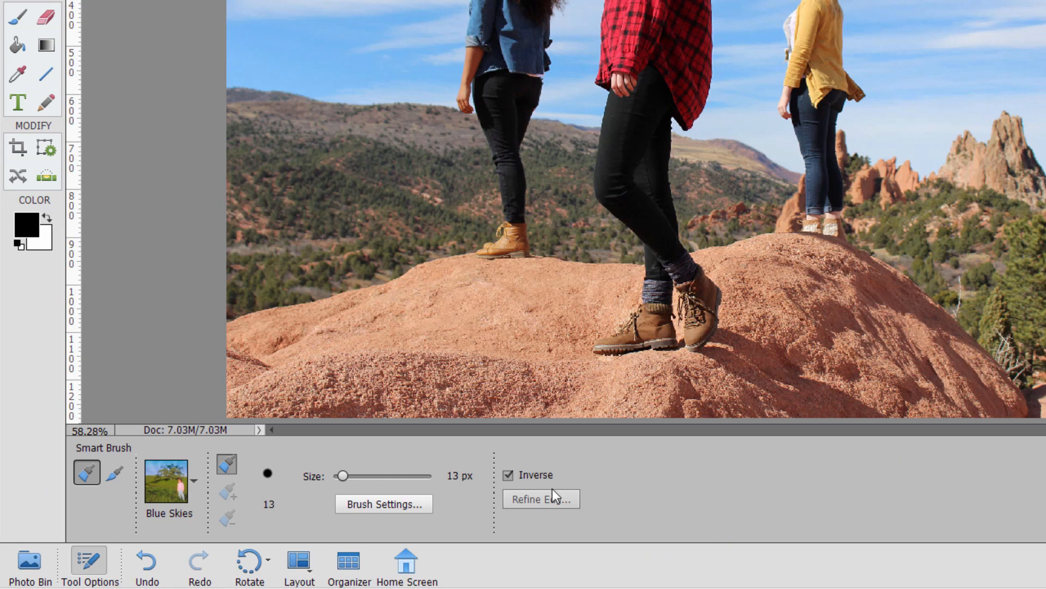
{"action": "left_click", "coordinate": [29, 564]}
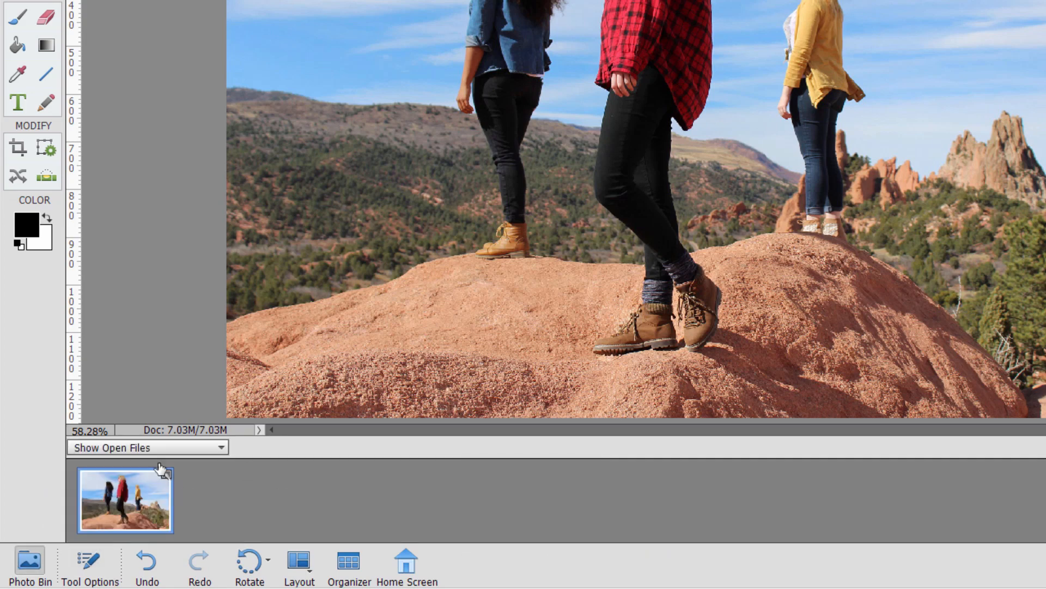
{"action": "left_click", "coordinate": [95, 568]}
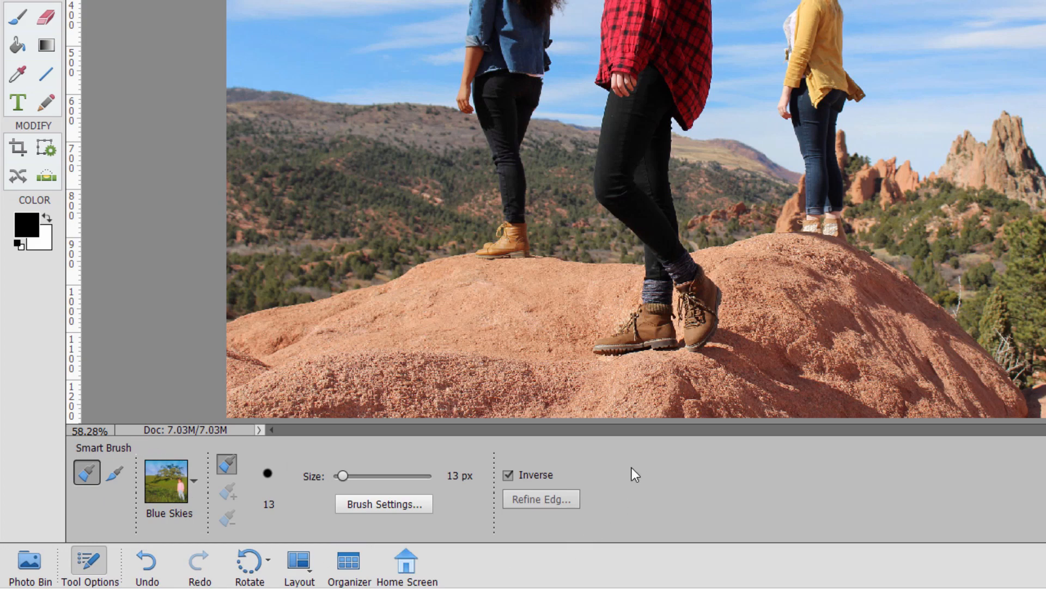
Step: Look through the Smart Brush presets and their available effect categories, keeping the Blue Skies preset
{"action": "left_click", "coordinate": [195, 481]}
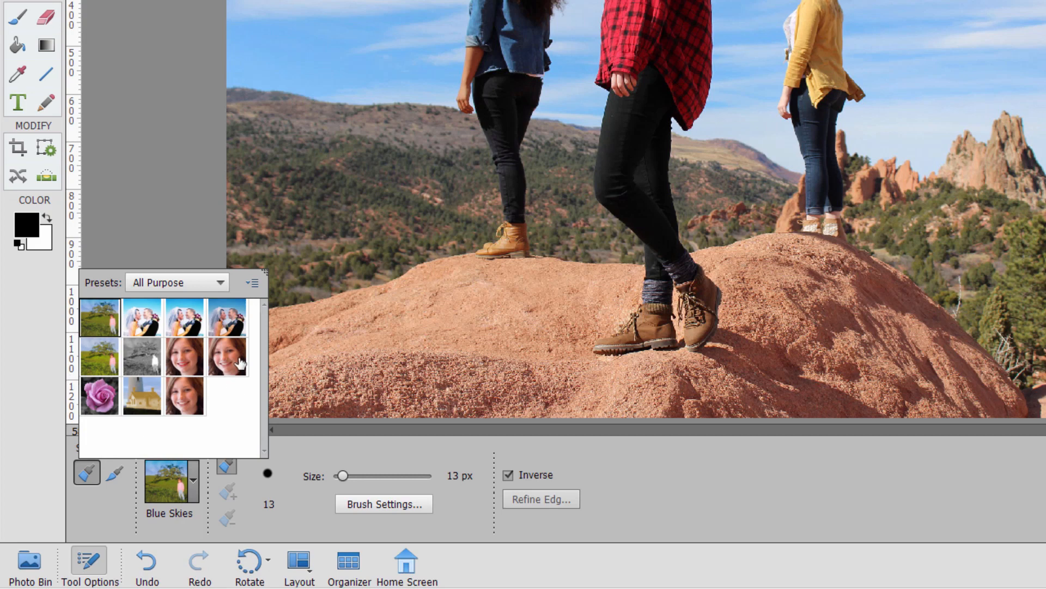
{"action": "left_click", "coordinate": [219, 280]}
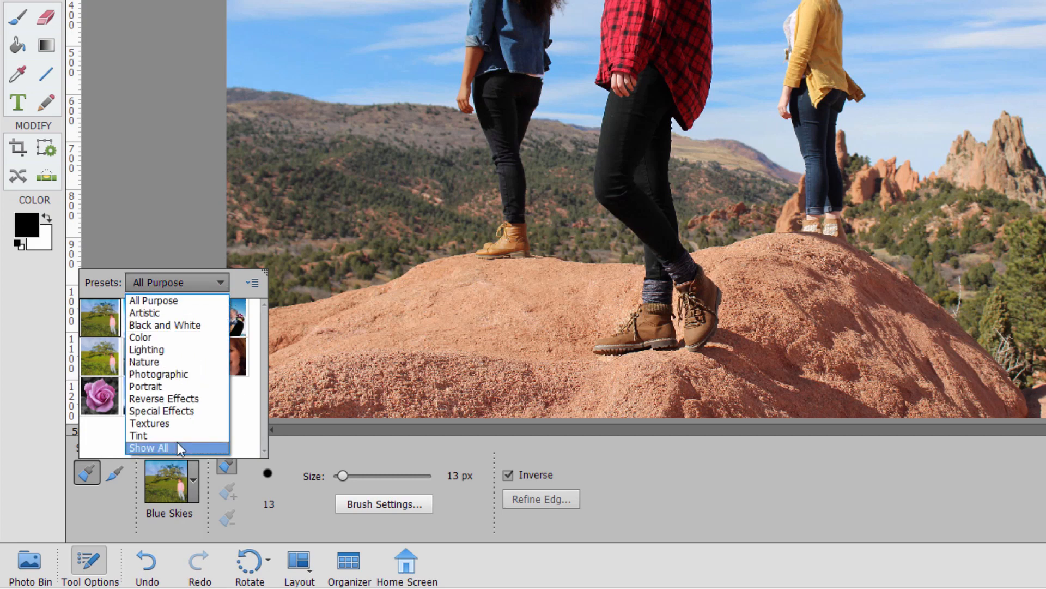
{"action": "left_click", "coordinate": [702, 465]}
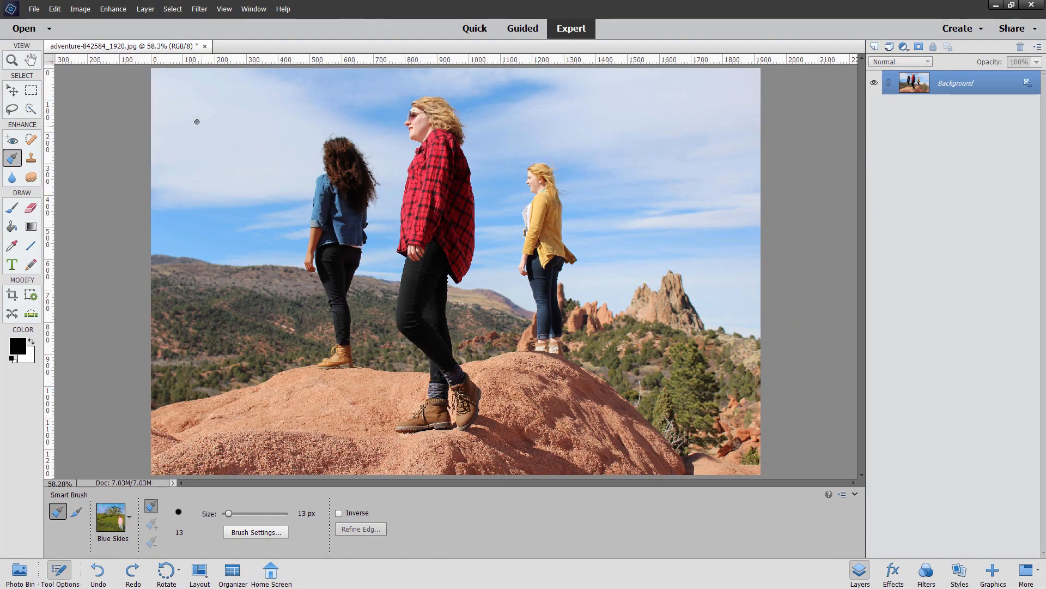
Step: Try the Blue Skies effect on the sky beside the woman in red, inspecting its gradient fill settings before undoing the effect
{"action": "left_click_drag", "start_coordinate": [196, 120], "coordinate": [238, 173]}
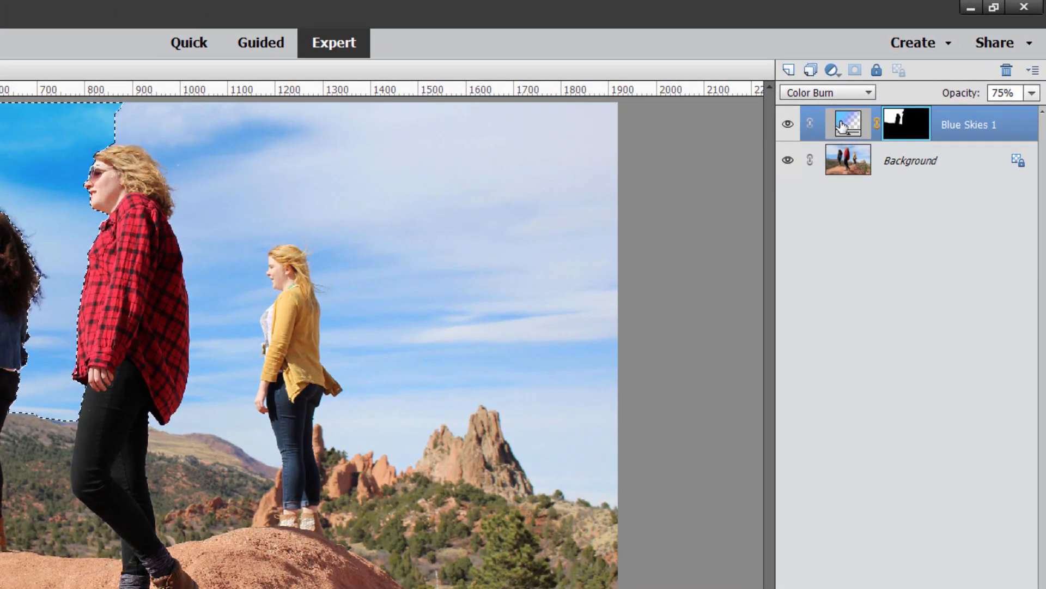
{"action": "double_click", "coordinate": [842, 123]}
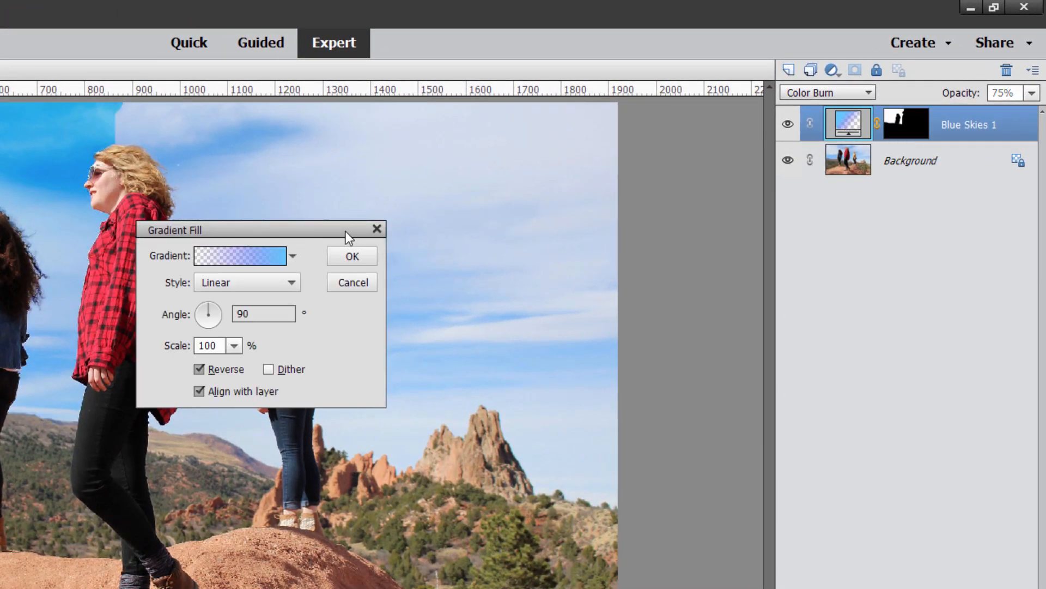
{"action": "left_click_drag", "start_coordinate": [345, 231], "coordinate": [671, 262]}
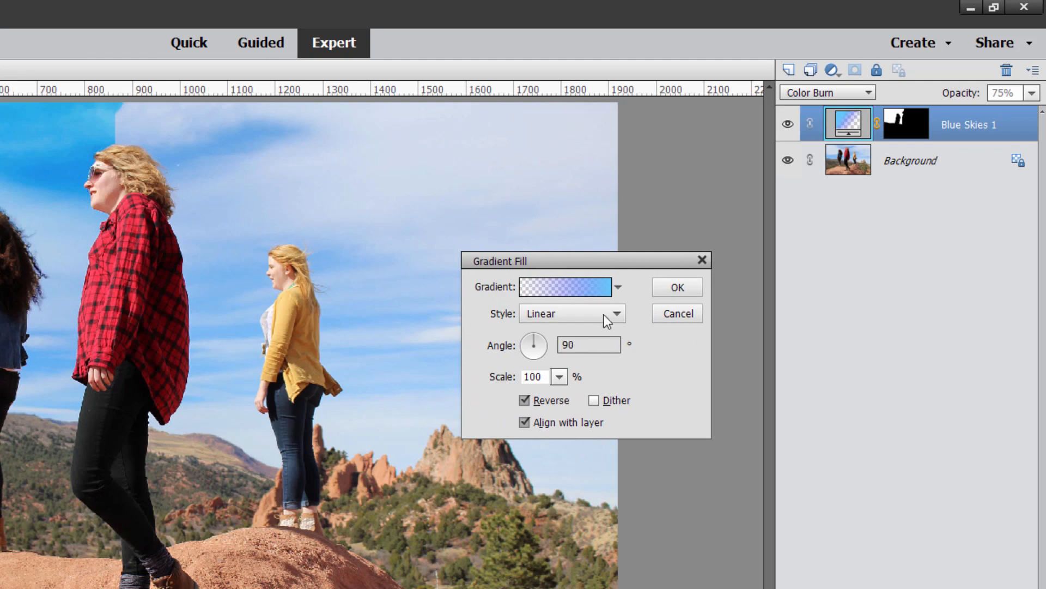
{"action": "left_click", "coordinate": [693, 310]}
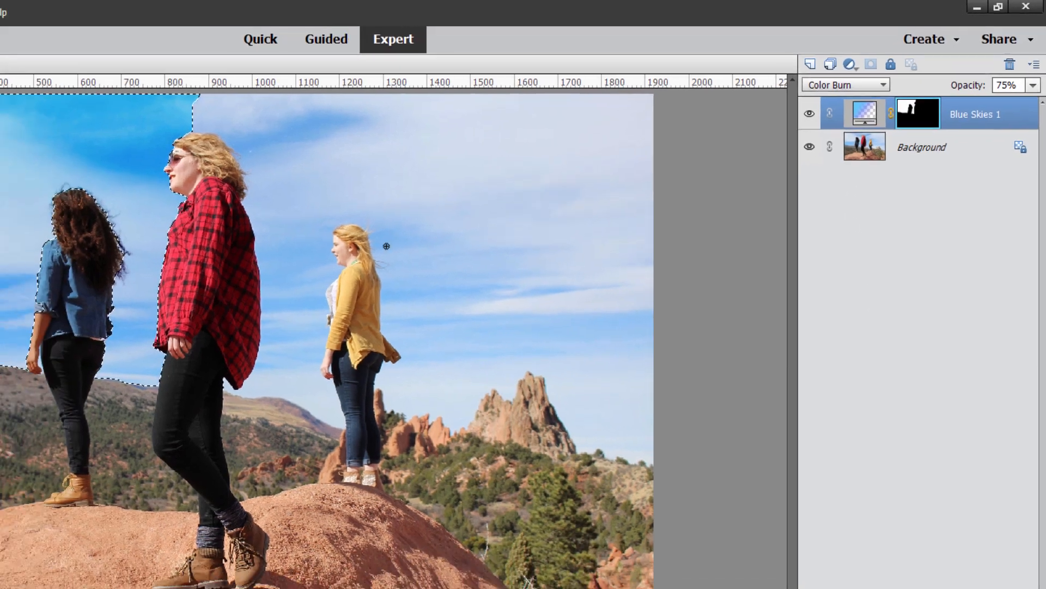
{"action": "key", "text": "ctrl+z"}
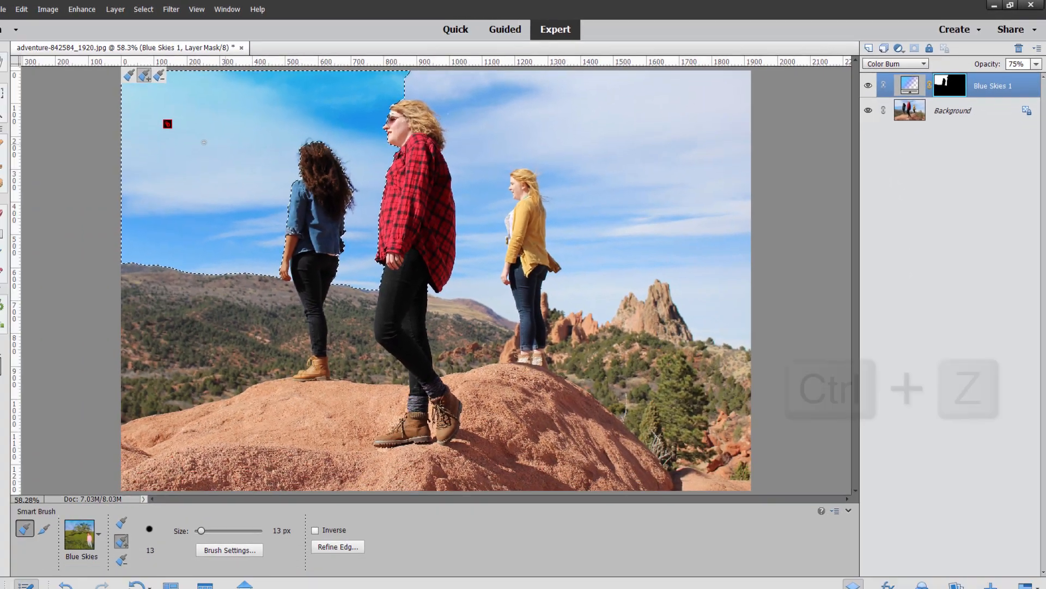
{"action": "key", "text": "ctrl+z"}
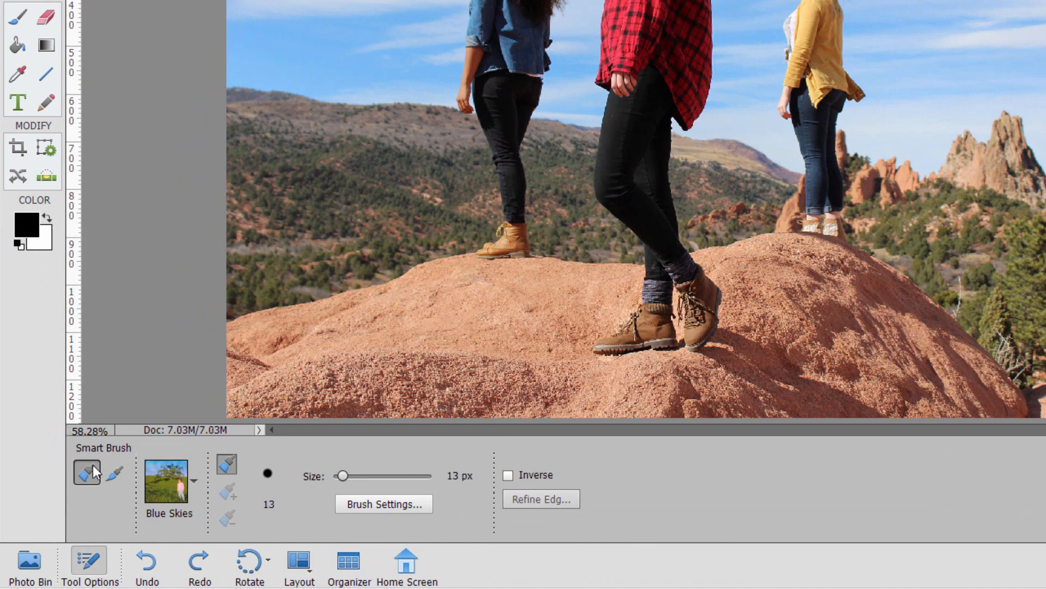
Step: Compare the tool options of the Smart Brush with those of the Detail Smart Brush
{"action": "left_click", "coordinate": [125, 472]}
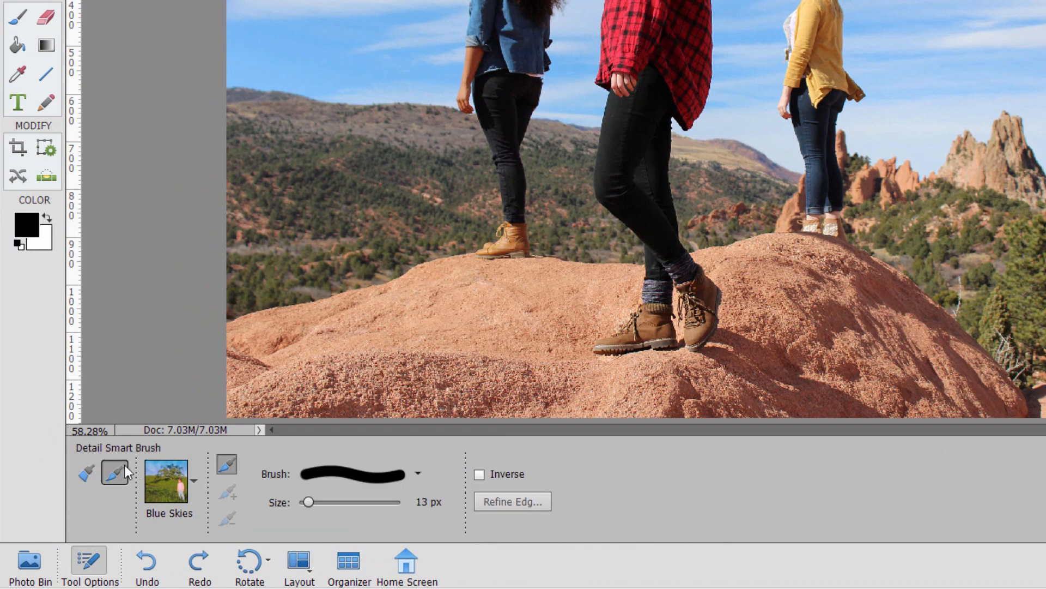
{"action": "left_click", "coordinate": [94, 472]}
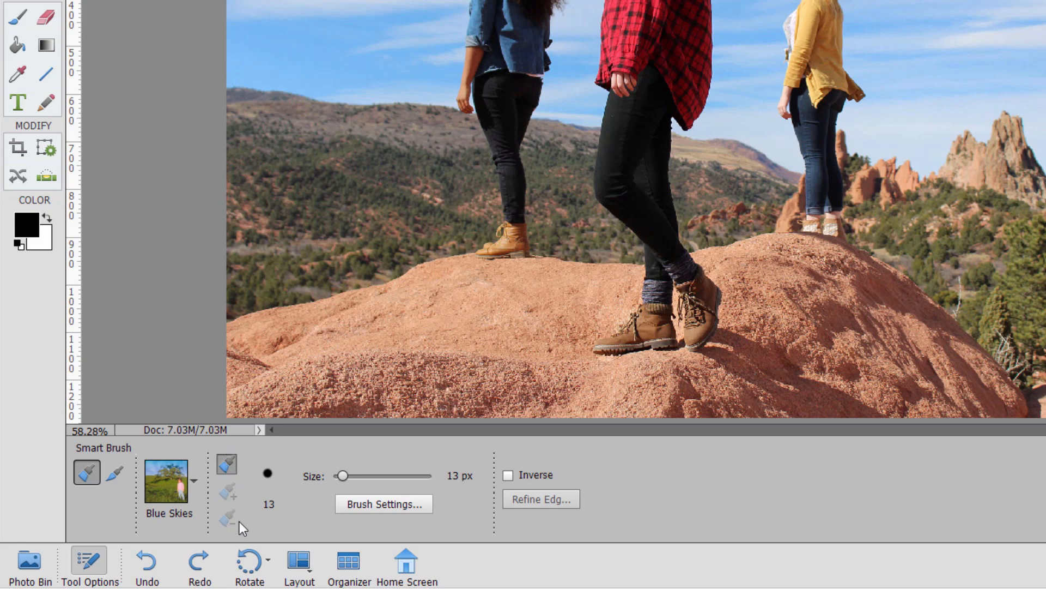
{"action": "left_click", "coordinate": [112, 473]}
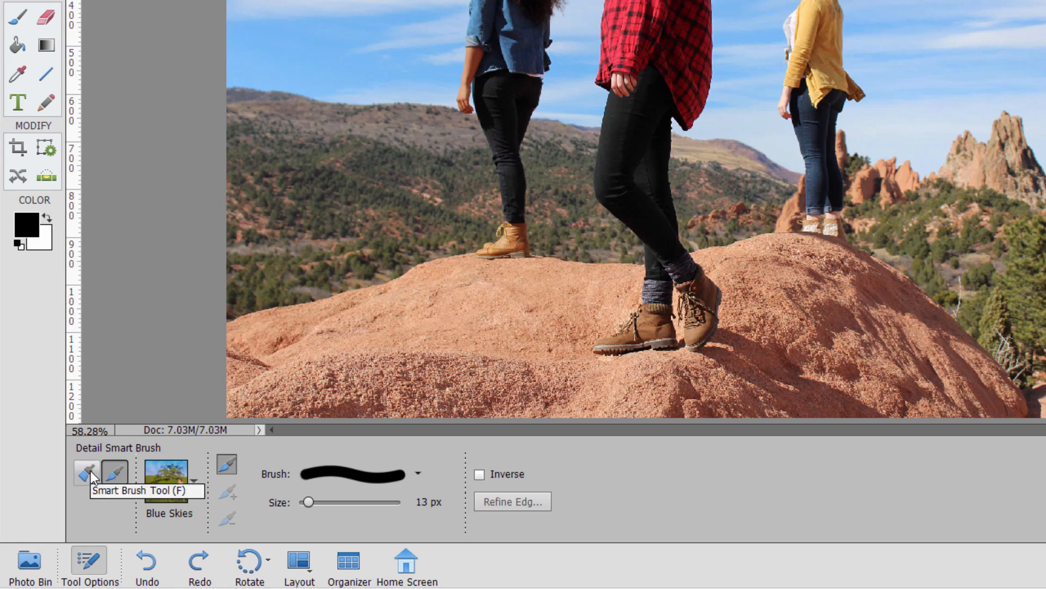
{"action": "left_click", "coordinate": [91, 477]}
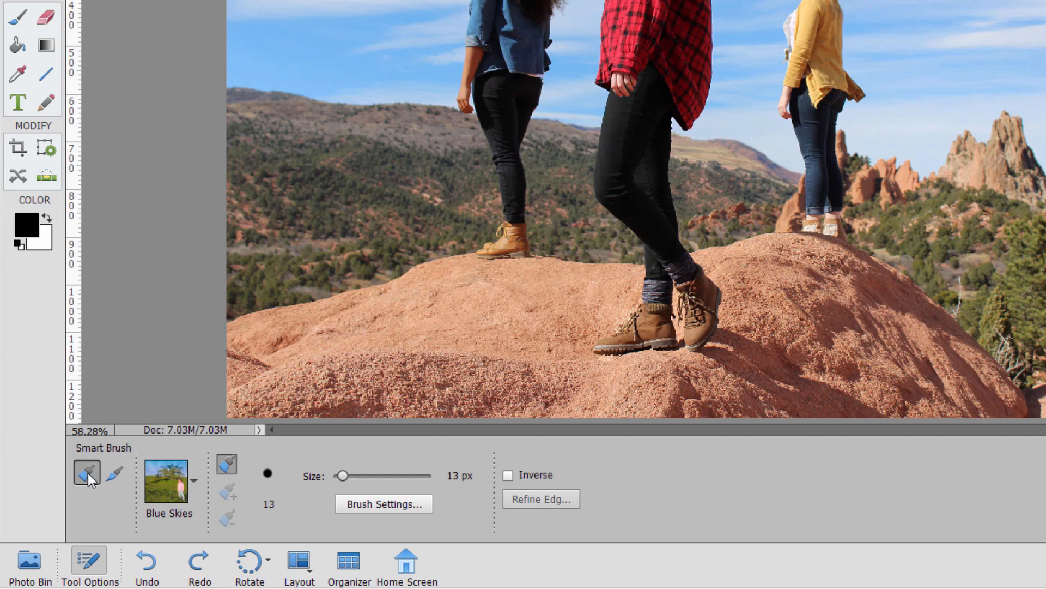
{"action": "left_click", "coordinate": [114, 474]}
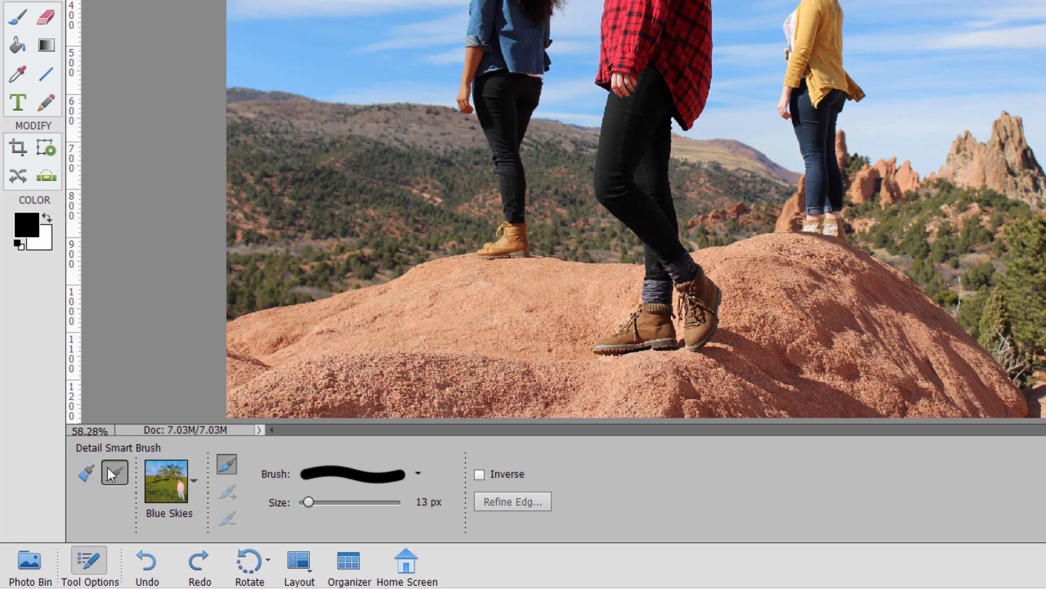
{"action": "left_click", "coordinate": [89, 473]}
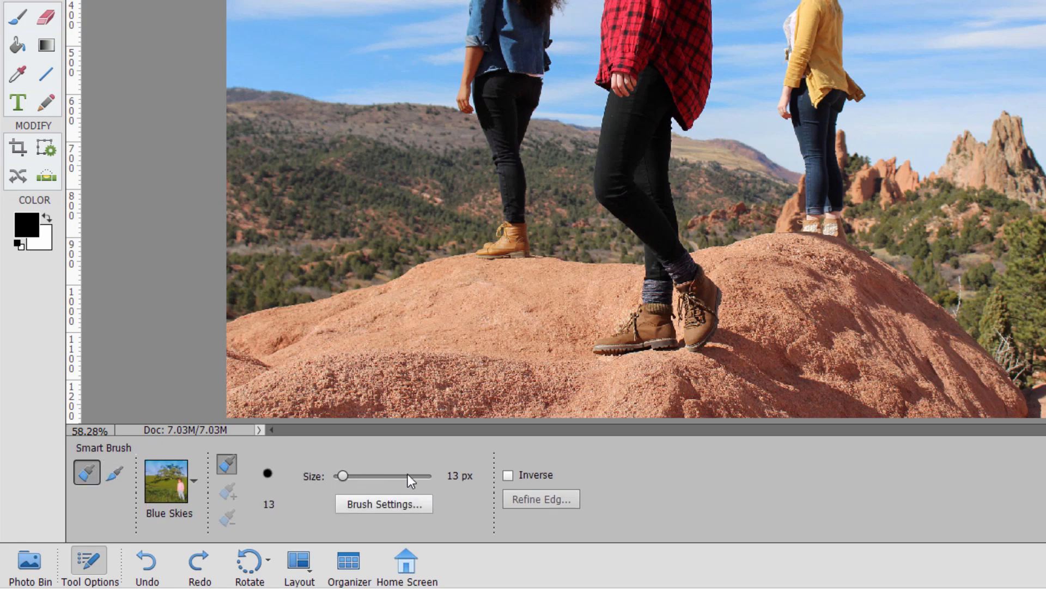
{"action": "left_click", "coordinate": [114, 473]}
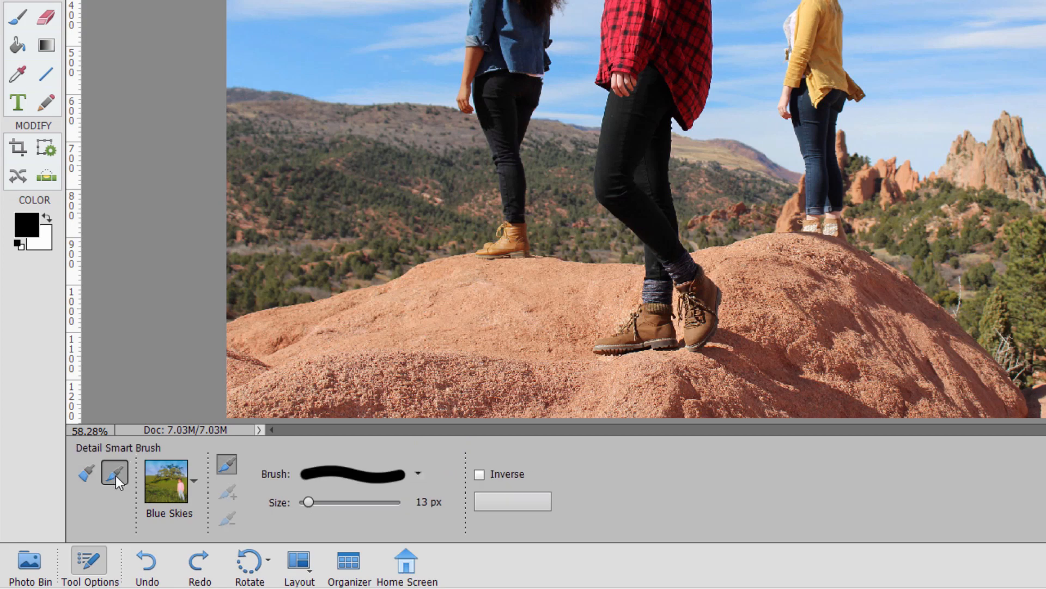
{"action": "left_click", "coordinate": [89, 470]}
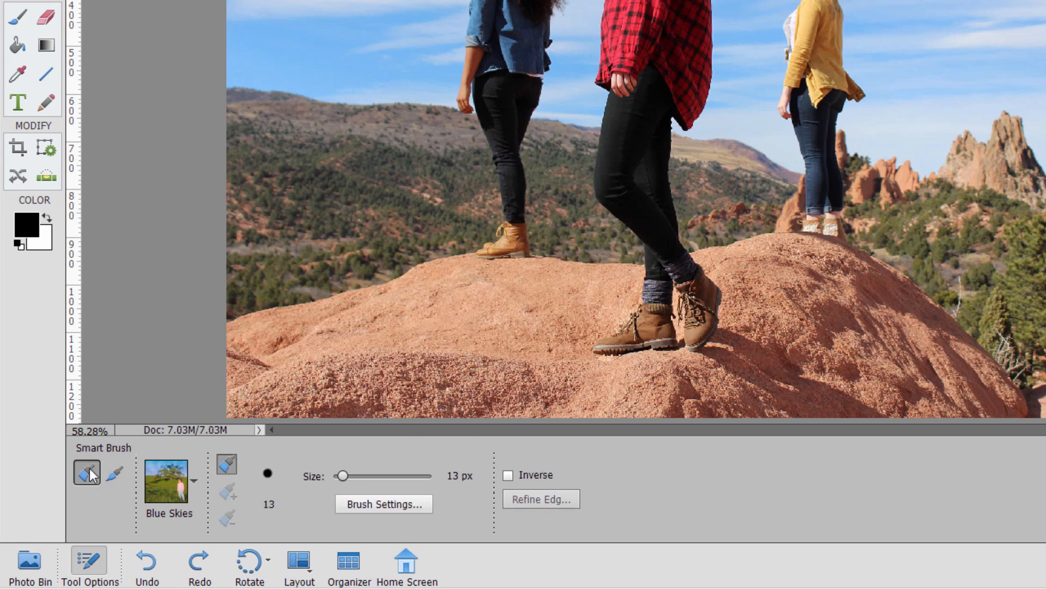
Step: Examine the Smart Brush's brush settings and browse the Default Brushes offered for the Detail Smart Brush
{"action": "left_click", "coordinate": [393, 504]}
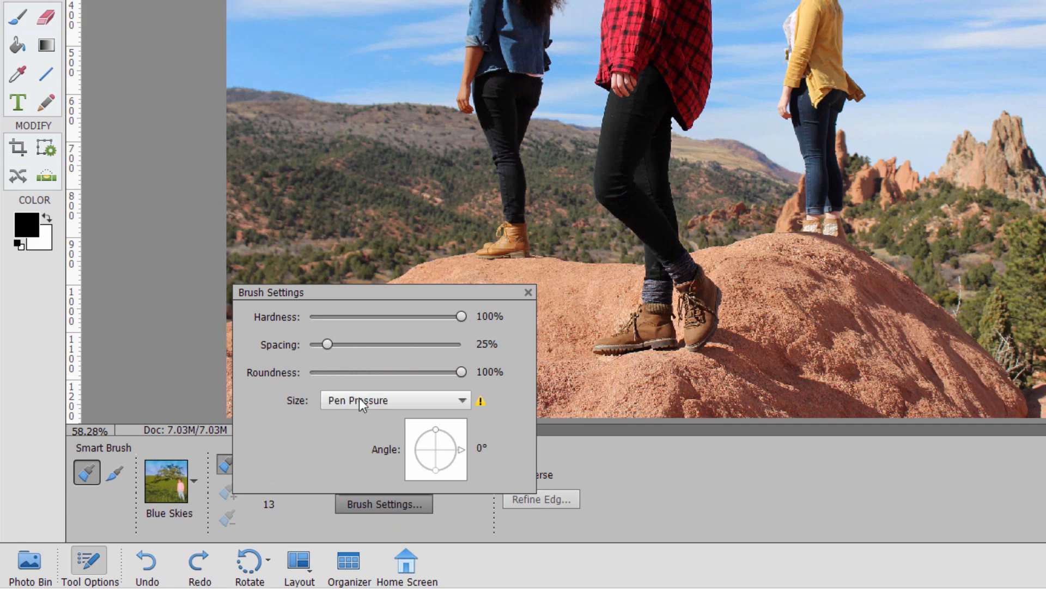
{"action": "left_click", "coordinate": [528, 292]}
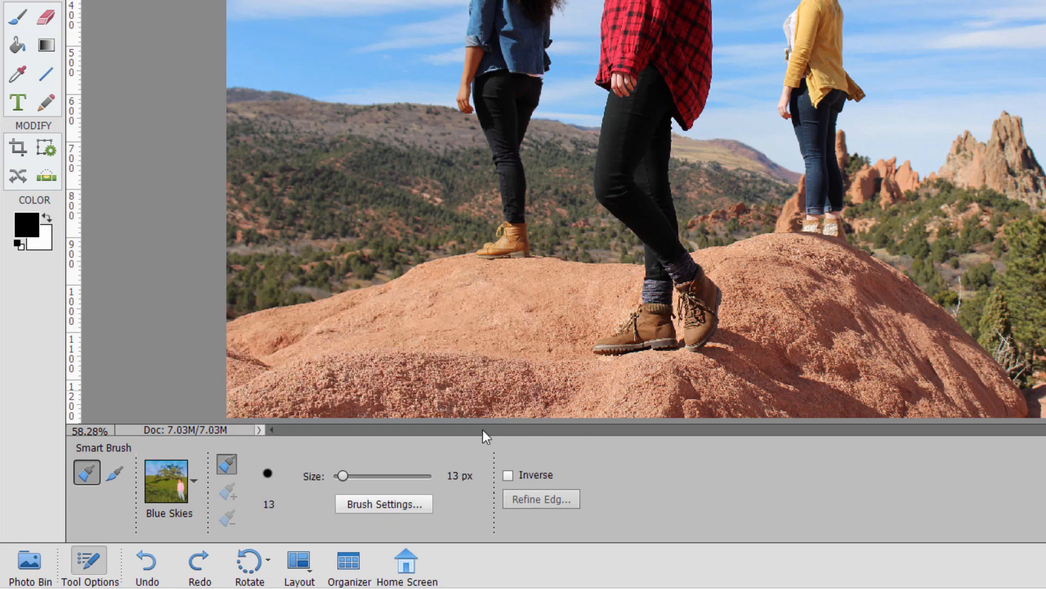
{"action": "left_click", "coordinate": [119, 472]}
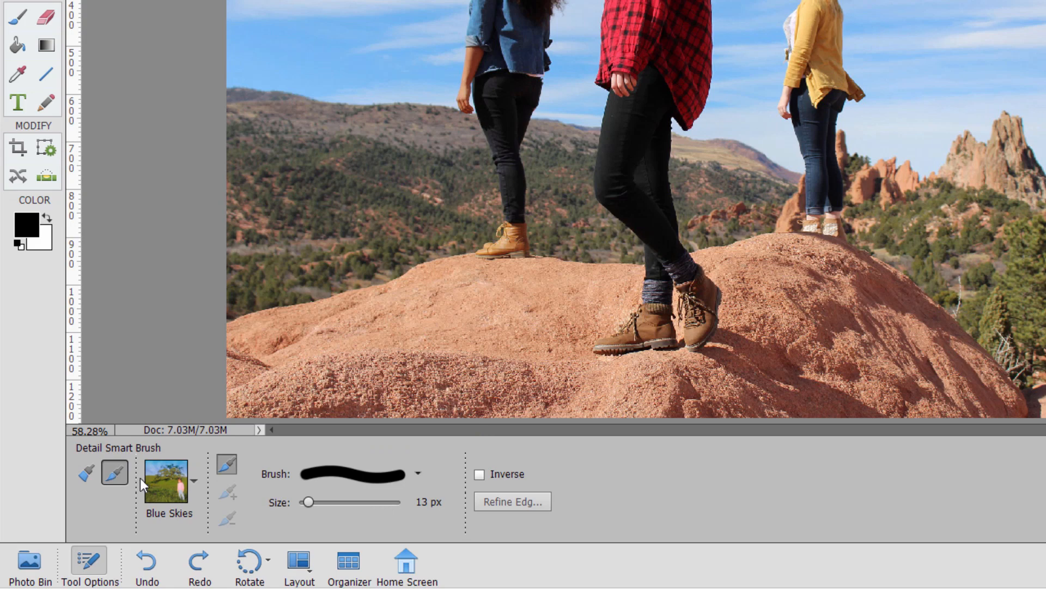
{"action": "left_click", "coordinate": [417, 475]}
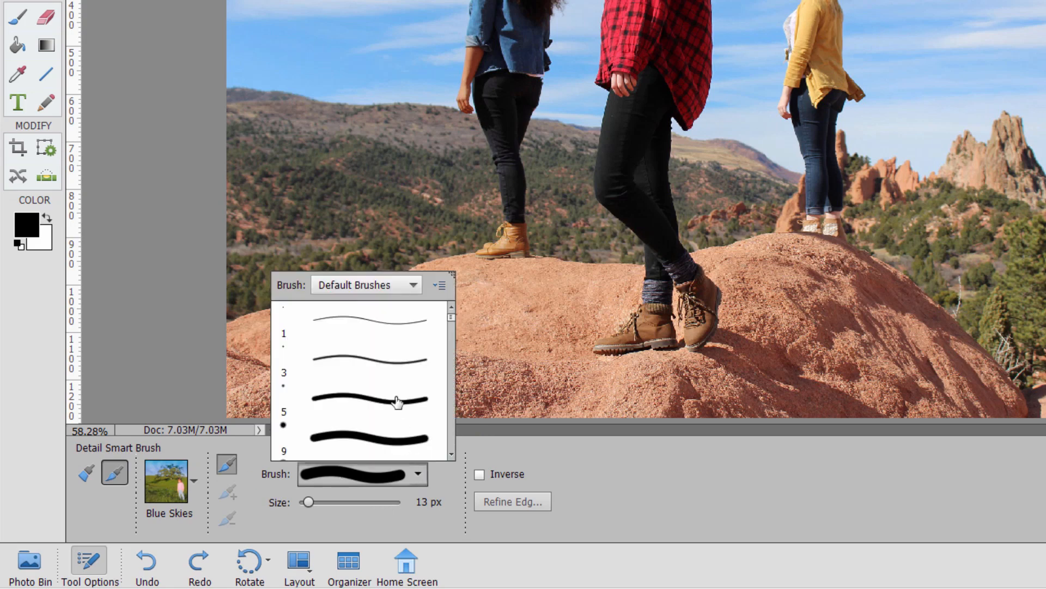
{"action": "scroll", "coordinate": [403, 387], "scroll_direction": "down", "scroll_amount": 1}
{"action": "scroll", "coordinate": [404, 388], "scroll_direction": "down", "scroll_amount": 5}
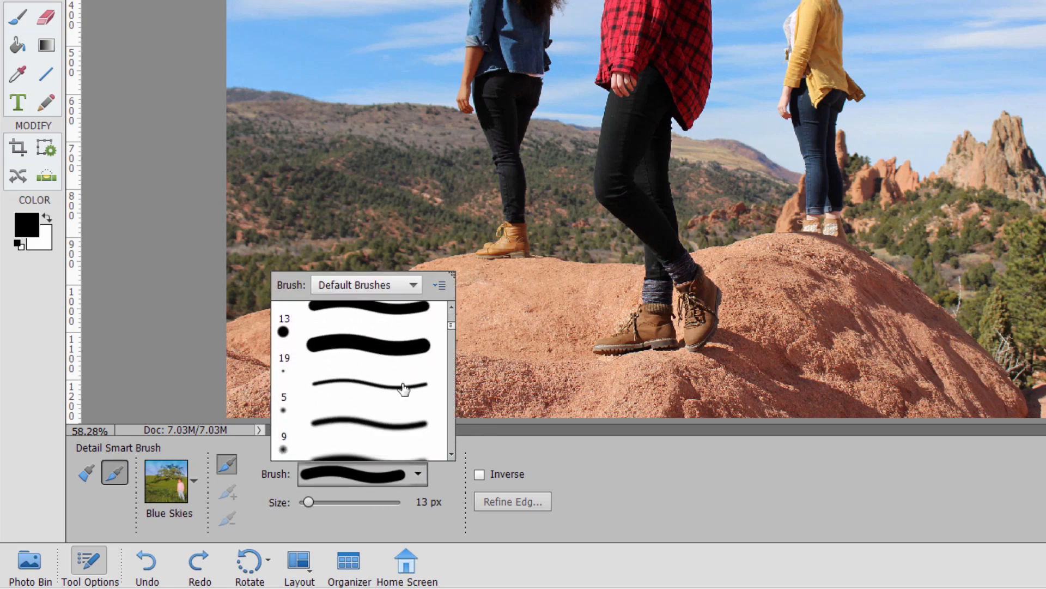
{"action": "scroll", "coordinate": [403, 388], "scroll_direction": "down", "scroll_amount": 8}
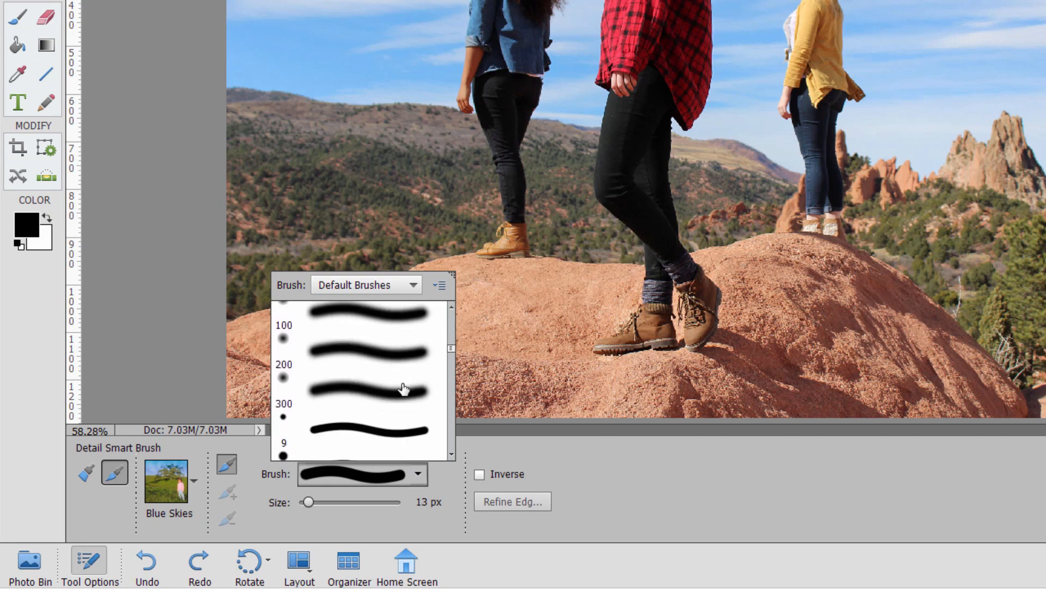
{"action": "scroll", "coordinate": [401, 396], "scroll_direction": "down", "scroll_amount": 8}
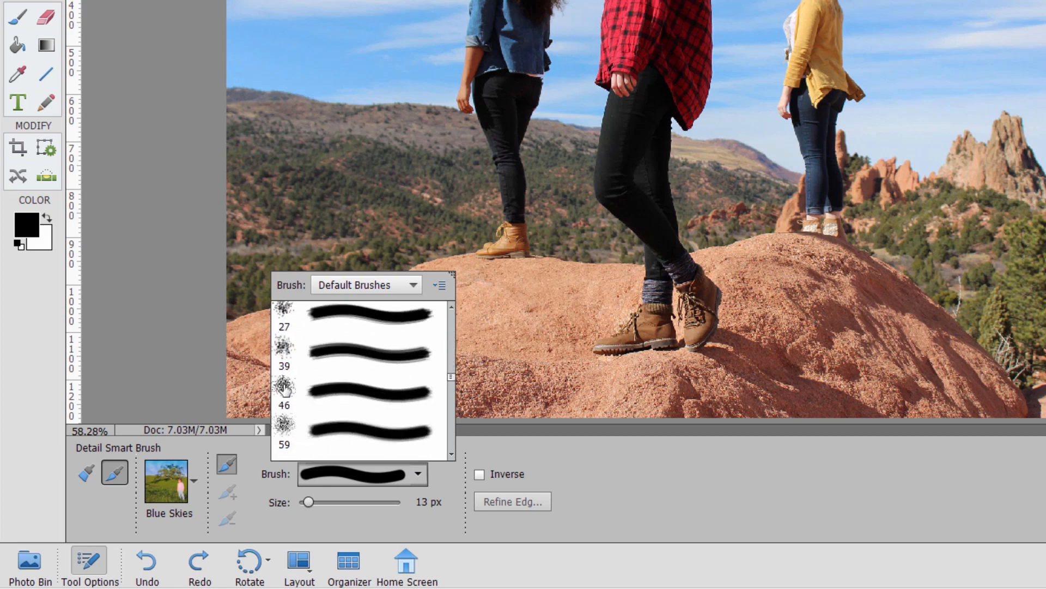
{"action": "left_click", "coordinate": [457, 523]}
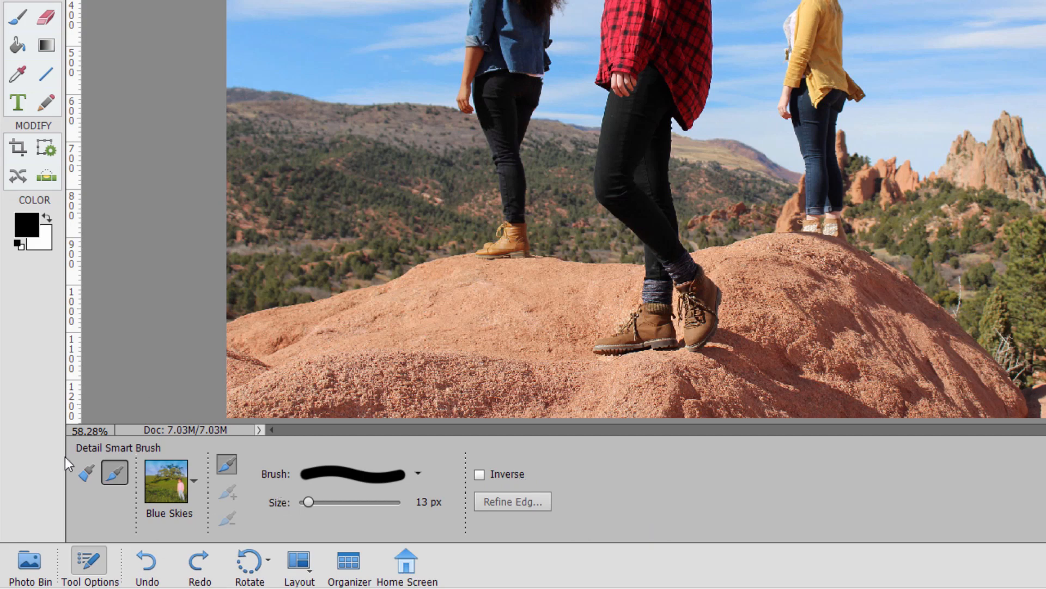
Step: Brush the Blue Skies effect onto the sky left of the woman in red with the 13 px Smart Brush
{"action": "left_click", "coordinate": [82, 473]}
{"action": "left_click", "coordinate": [116, 473]}
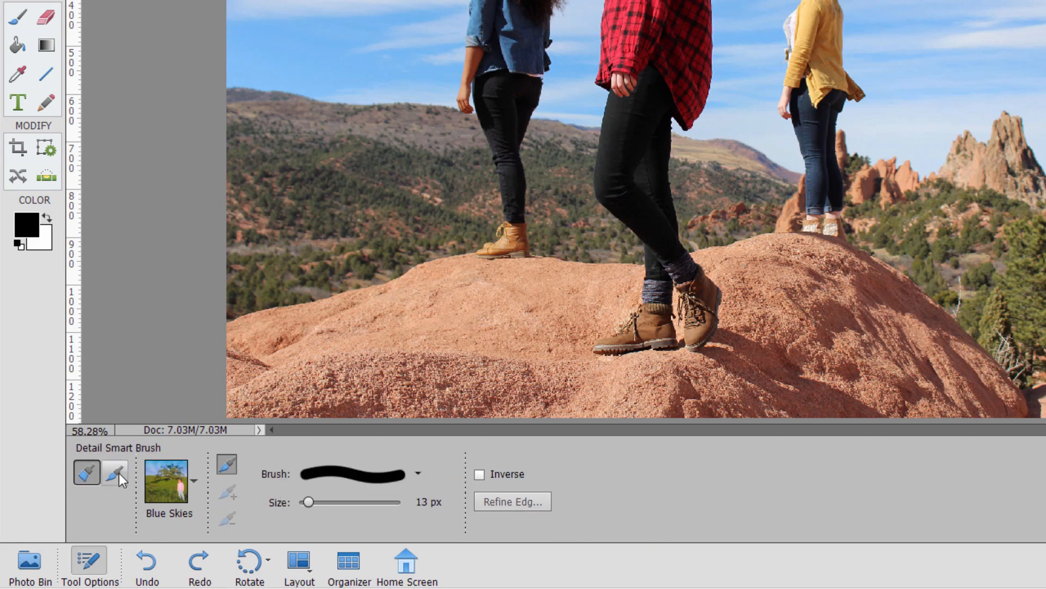
{"action": "left_click", "coordinate": [90, 472]}
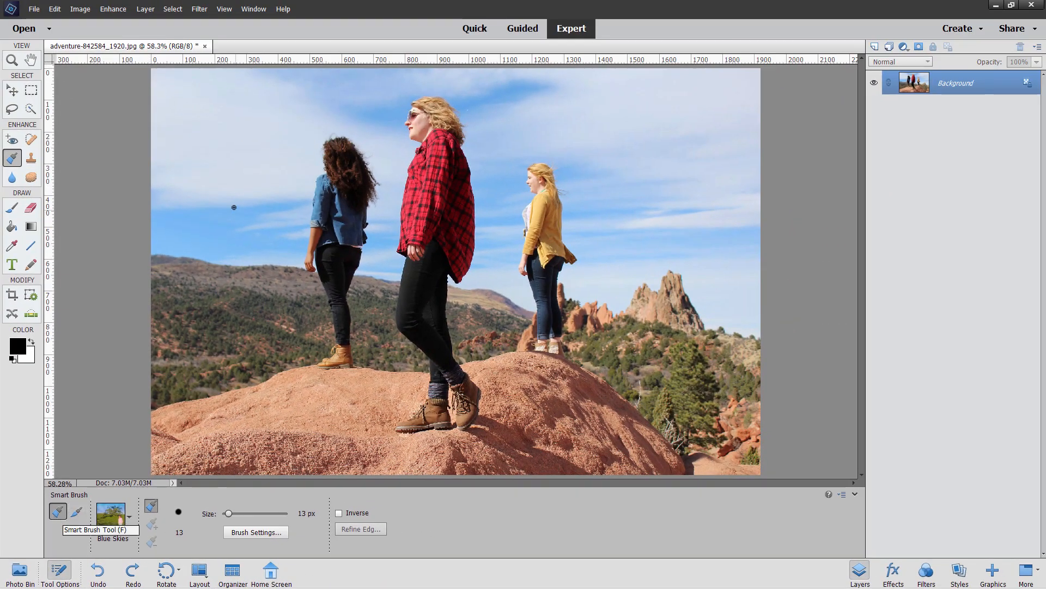
{"action": "left_click_drag", "start_coordinate": [198, 133], "coordinate": [231, 163]}
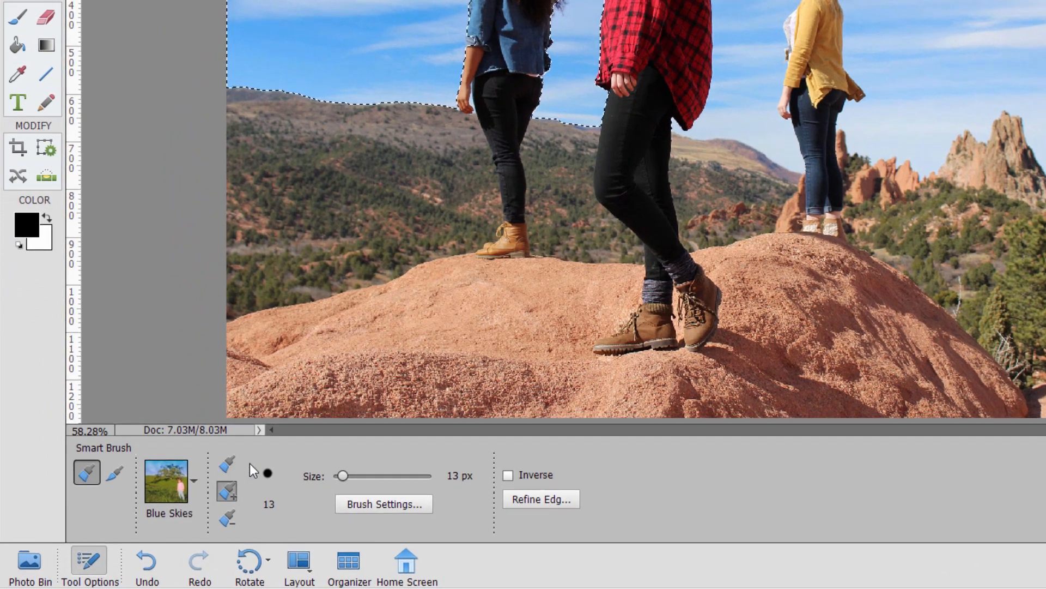
Step: Extend the Blue Skies effect over the rest of the sky, right of the woman in red, using add-to-selection mode
{"action": "left_click", "coordinate": [225, 515]}
{"action": "left_click", "coordinate": [224, 496]}
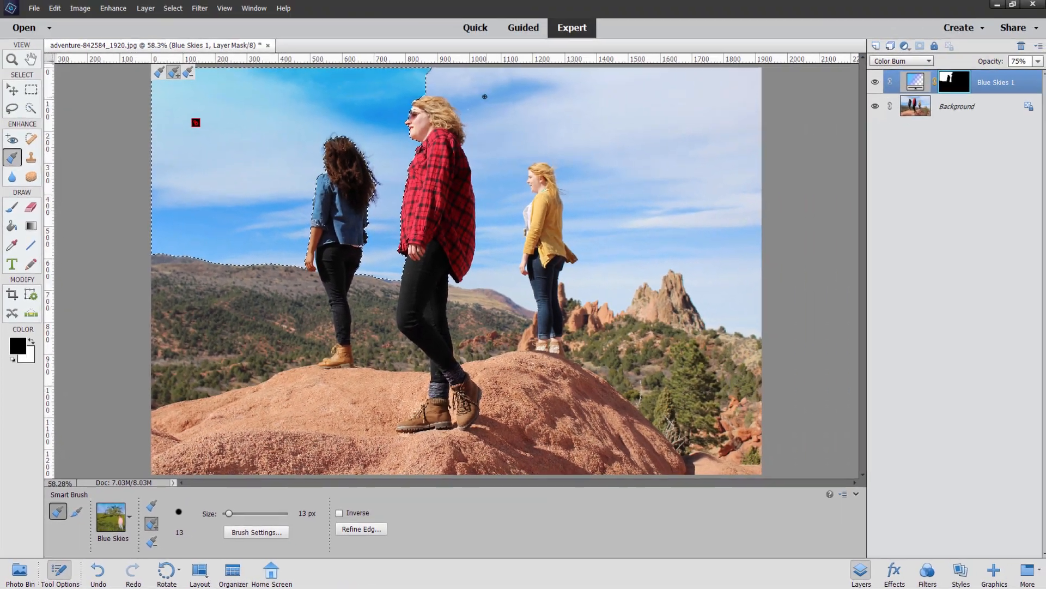
{"action": "mouse_move", "coordinate": [486, 98]}
{"action": "left_mouse_down"}
{"action": "mouse_move", "coordinate": [580, 121]}
{"action": "mouse_move", "coordinate": [618, 151]}
{"action": "left_mouse_up"}
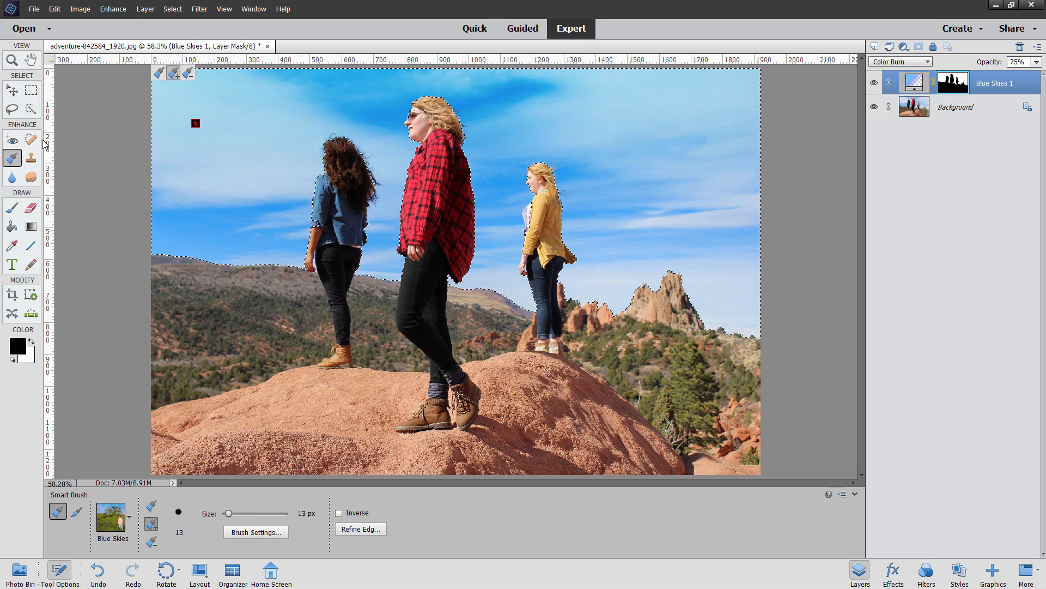
Step: Remove the Blue Skies effect from the sleeve cuff of the woman in denim using the Smart Brush's subtract mode
{"action": "left_click", "coordinate": [11, 60]}
{"action": "left_click", "coordinate": [324, 225]}
{"action": "left_click", "coordinate": [324, 225]}
{"action": "key", "text": "x"}
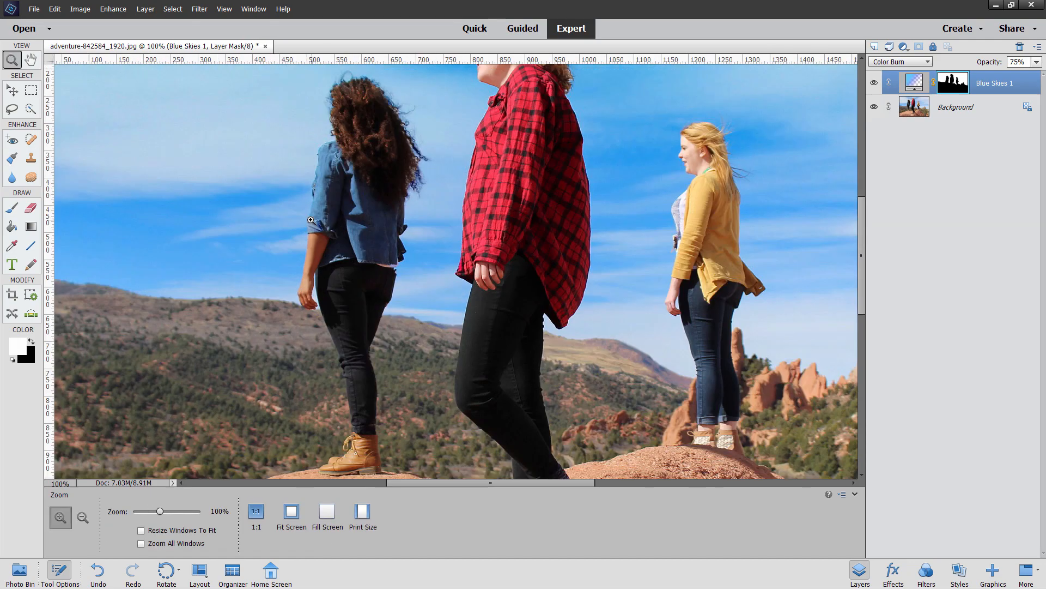
{"action": "left_click", "coordinate": [311, 220]}
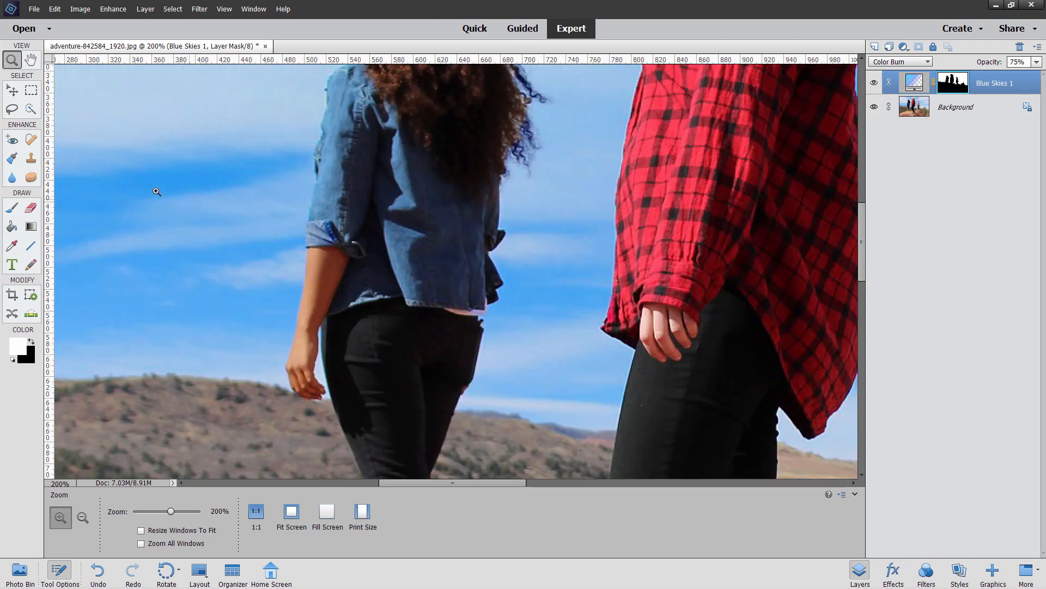
{"action": "left_click", "coordinate": [13, 160]}
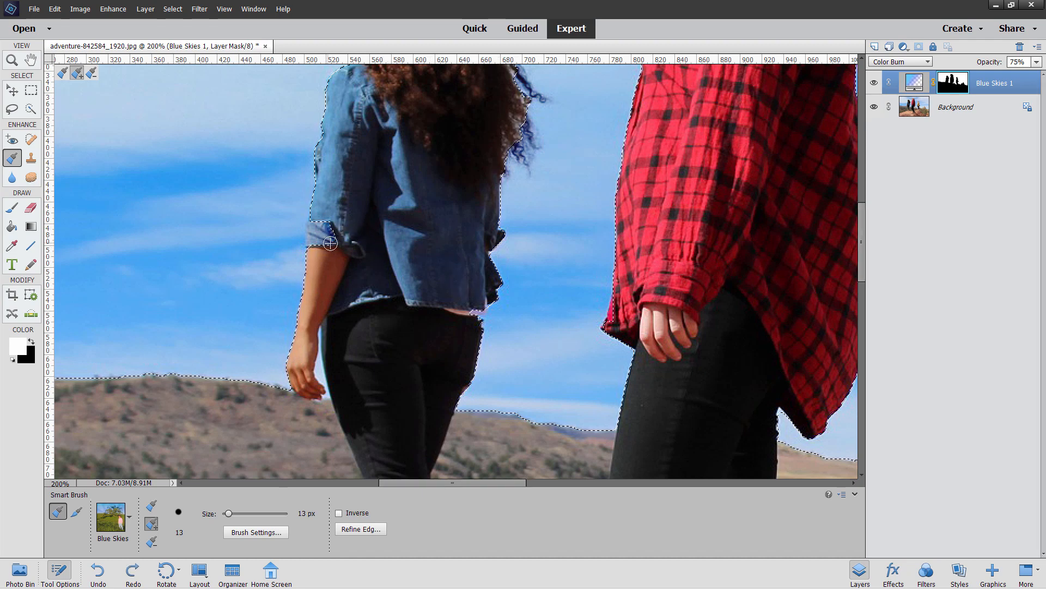
{"action": "left_click", "coordinate": [151, 541]}
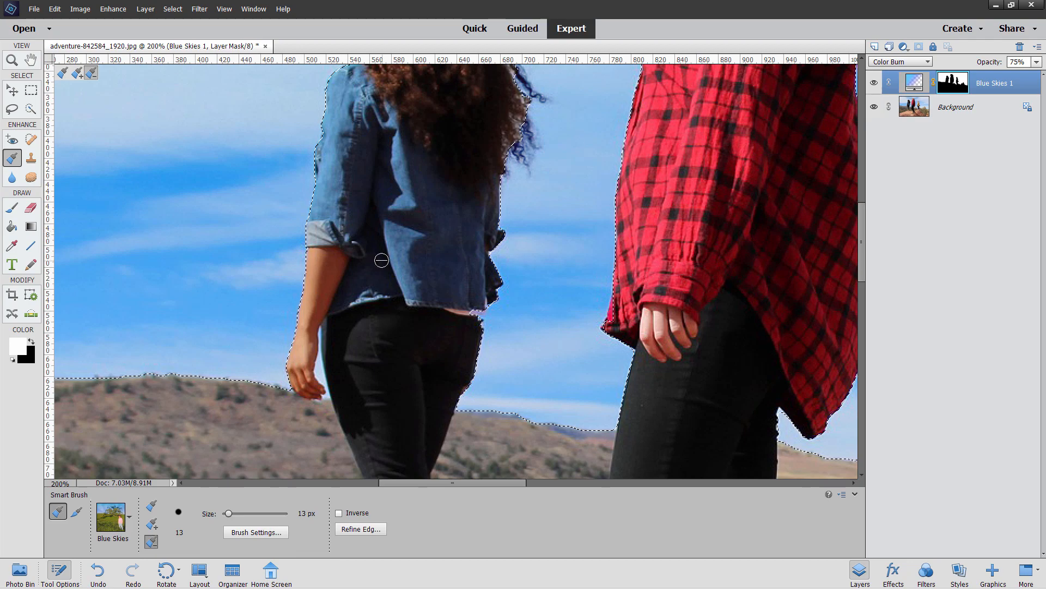
Step: Subtract the white shirt of the woman in yellow from the Blue Skies effect with the 13 px Smart Brush
{"action": "key", "text": "space"}
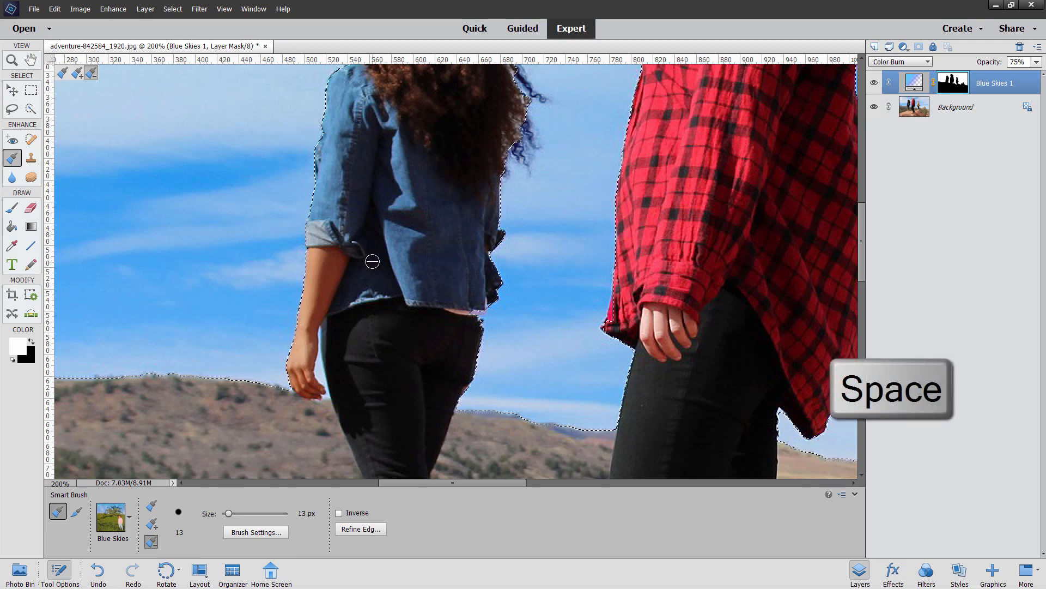
{"action": "left_click_drag", "start_coordinate": [370, 202], "coordinate": [361, 375]}
{"action": "left_click_drag", "start_coordinate": [383, 247], "coordinate": [388, 299]}
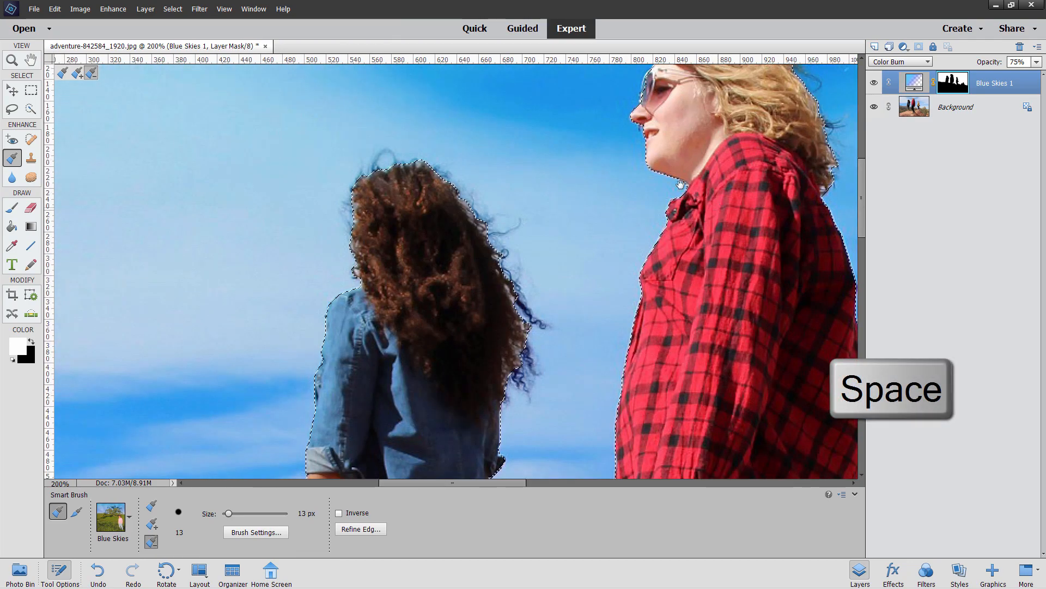
{"action": "left_click_drag", "start_coordinate": [642, 172], "coordinate": [289, 184]}
{"action": "left_click_drag", "start_coordinate": [603, 289], "coordinate": [466, 160]}
{"action": "scroll", "coordinate": [513, 196], "scroll_direction": "down", "scroll_amount": 3}
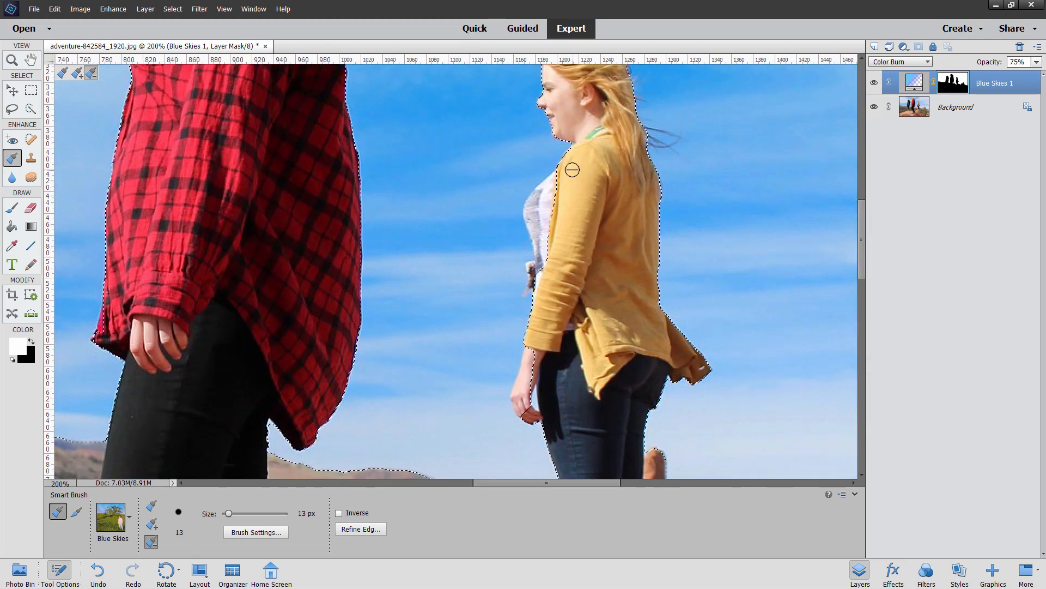
{"action": "mouse_move", "coordinate": [567, 166]}
{"action": "left_mouse_down"}
{"action": "mouse_move", "coordinate": [541, 204]}
{"action": "mouse_move", "coordinate": [551, 255]}
{"action": "mouse_move", "coordinate": [536, 269]}
{"action": "left_mouse_up"}
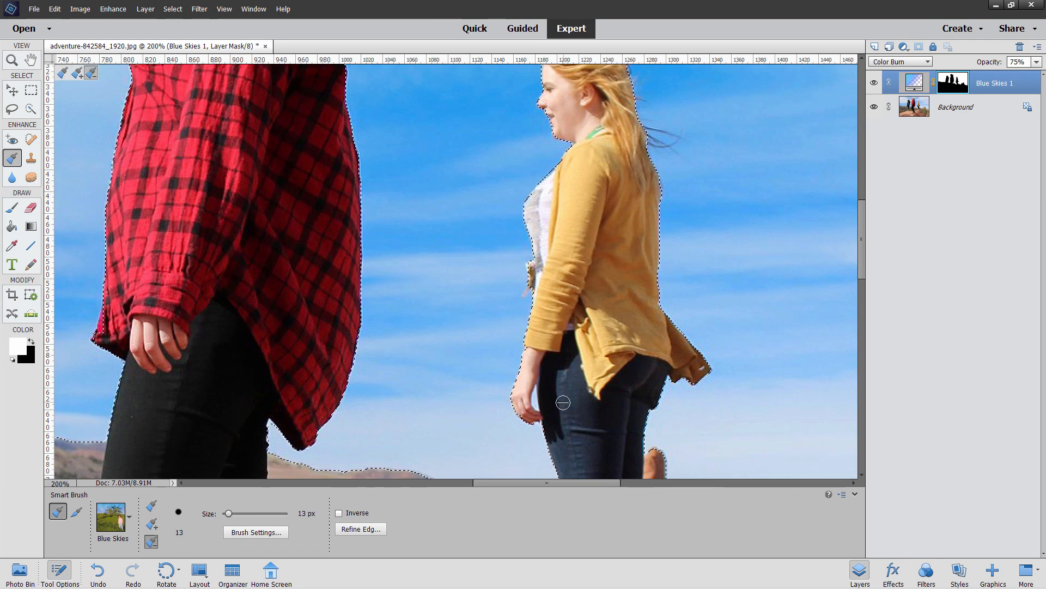
Step: With a 4 px Smart Brush, add the gap between the yellow-clad woman's hand and hip to the effect and subtract along her sleeve and wrist
{"action": "left_click_drag", "start_coordinate": [565, 400], "coordinate": [547, 284]}
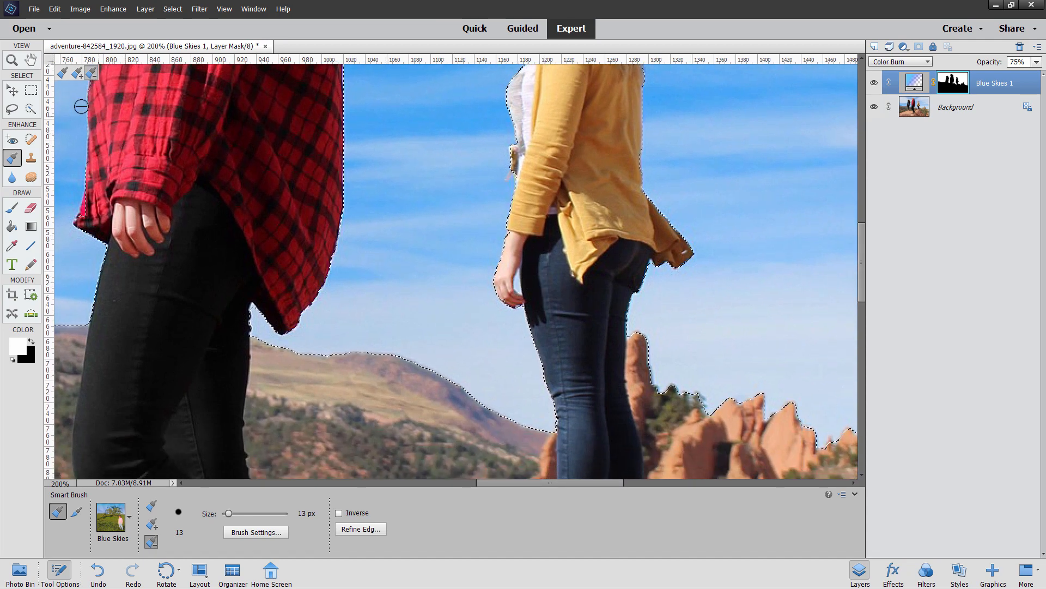
{"action": "key", "text": "z"}
{"action": "left_click", "coordinate": [532, 285]}
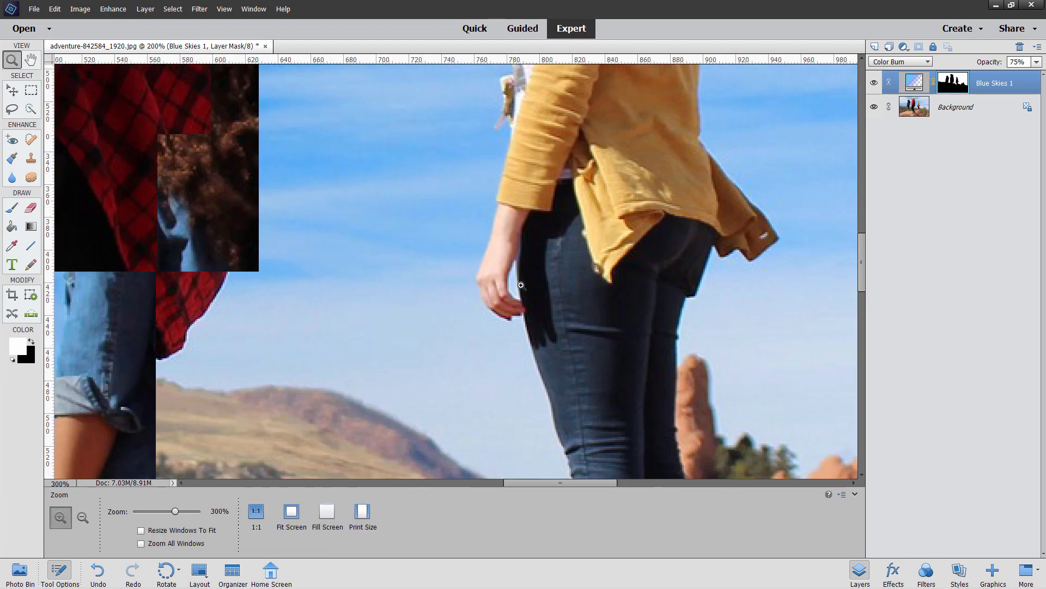
{"action": "left_click", "coordinate": [516, 285]}
{"action": "left_click", "coordinate": [465, 268]}
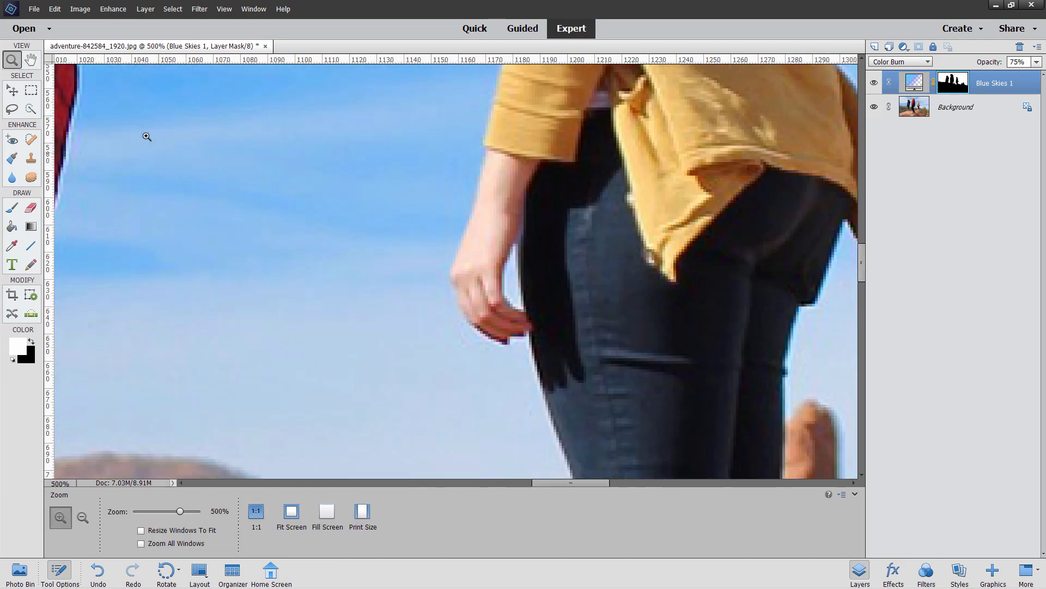
{"action": "left_click", "coordinate": [10, 163]}
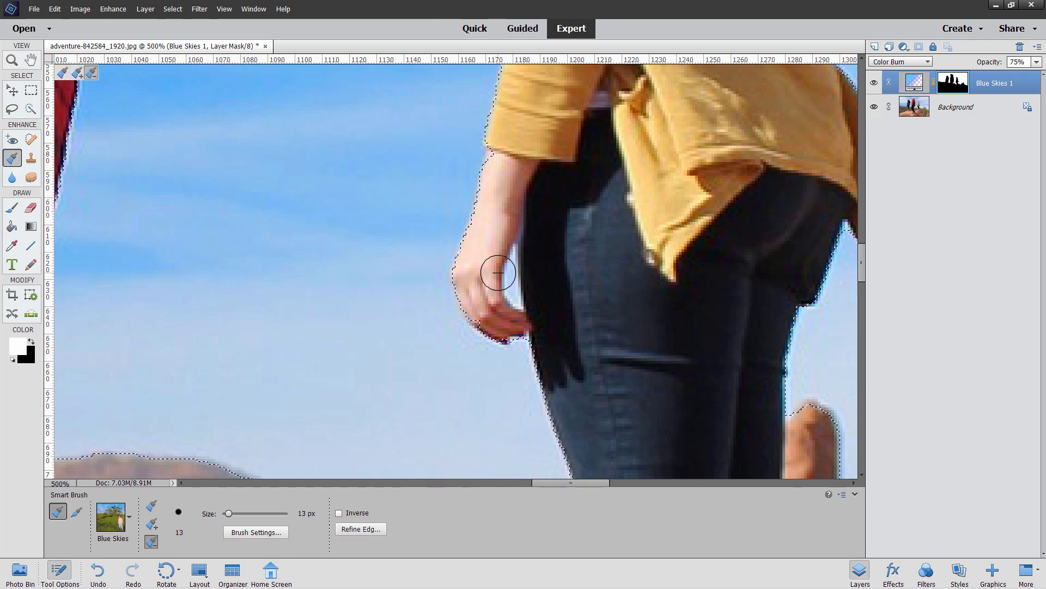
{"action": "key", "text": "bracketleft"}
{"action": "key", "text": "bracketleft"}
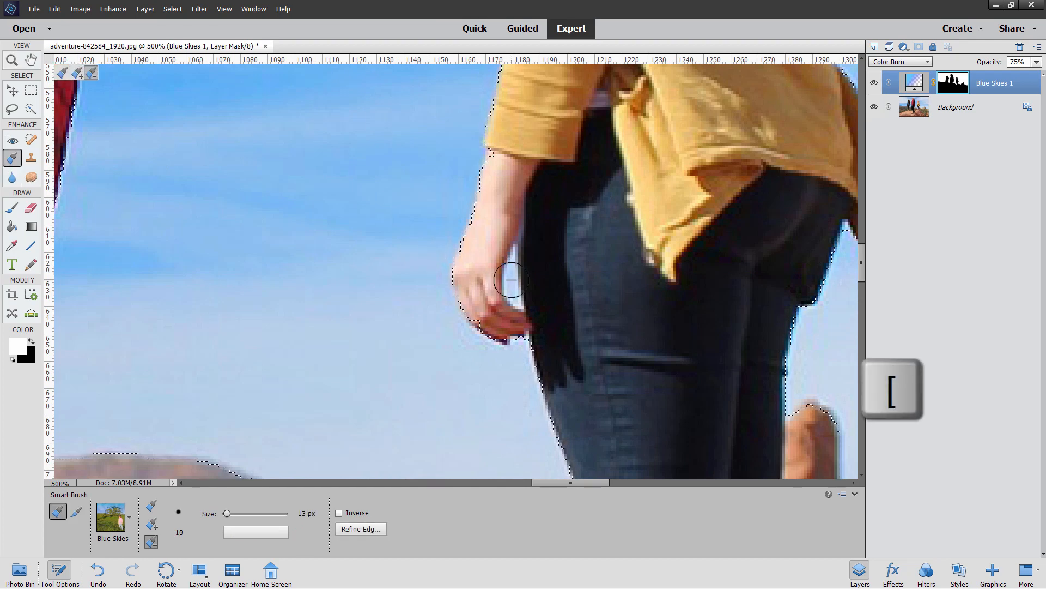
{"action": "key", "text": "bracketleft"}
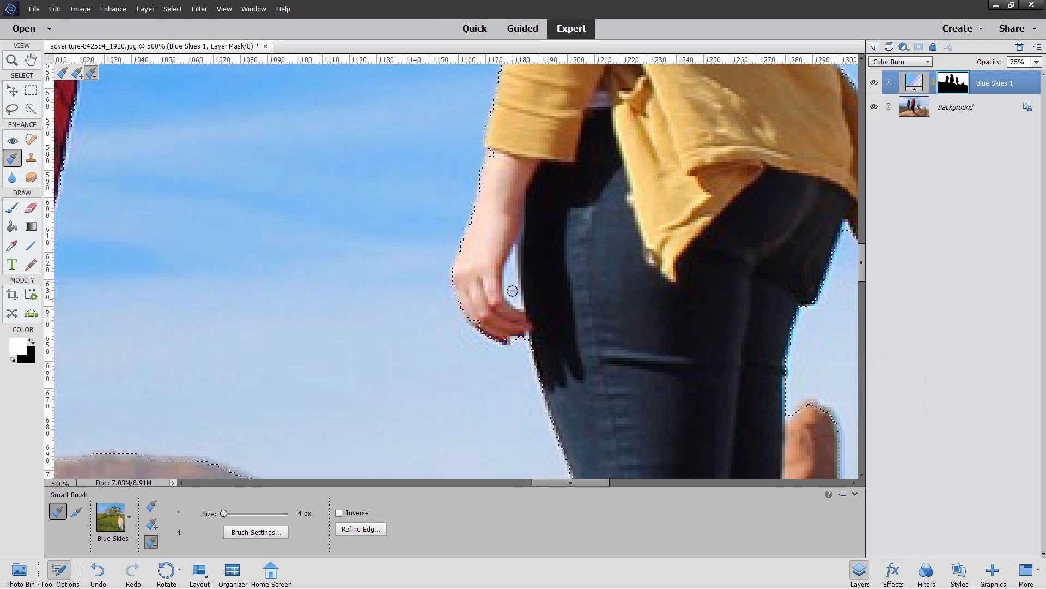
{"action": "left_click", "coordinate": [153, 524]}
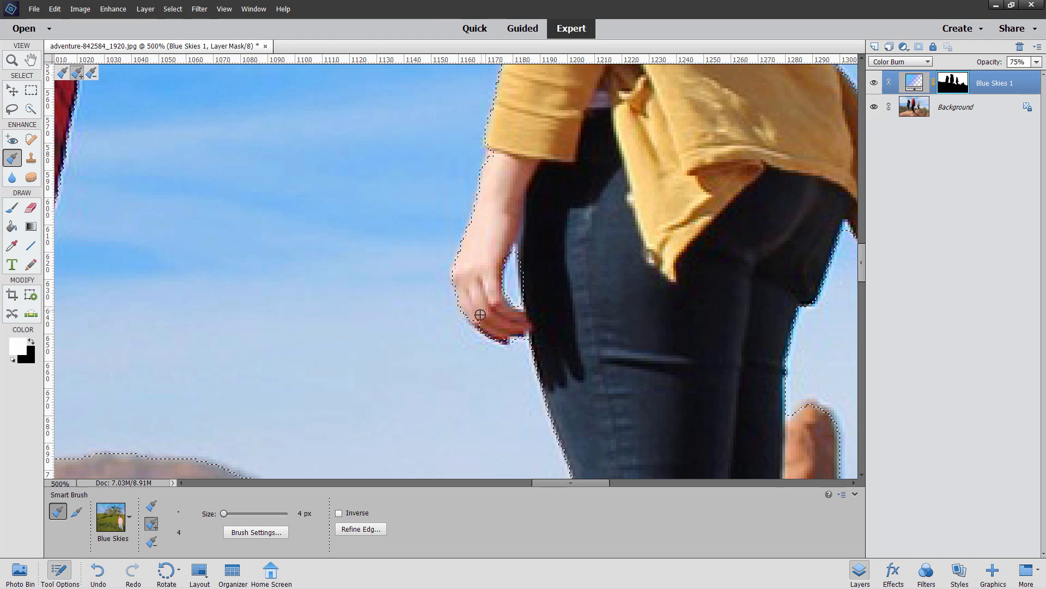
{"action": "left_click", "coordinate": [153, 541]}
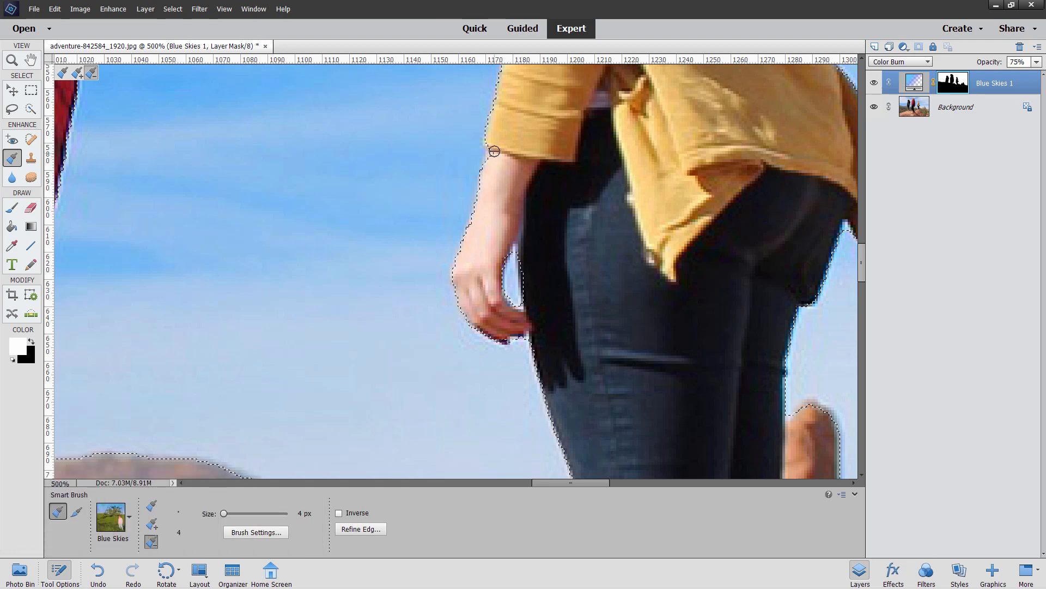
{"action": "left_click_drag", "start_coordinate": [494, 152], "coordinate": [499, 177]}
Step: Compare the whole photo with and without the Blue Skies 1 layer
{"action": "key", "text": "ctrl+0"}
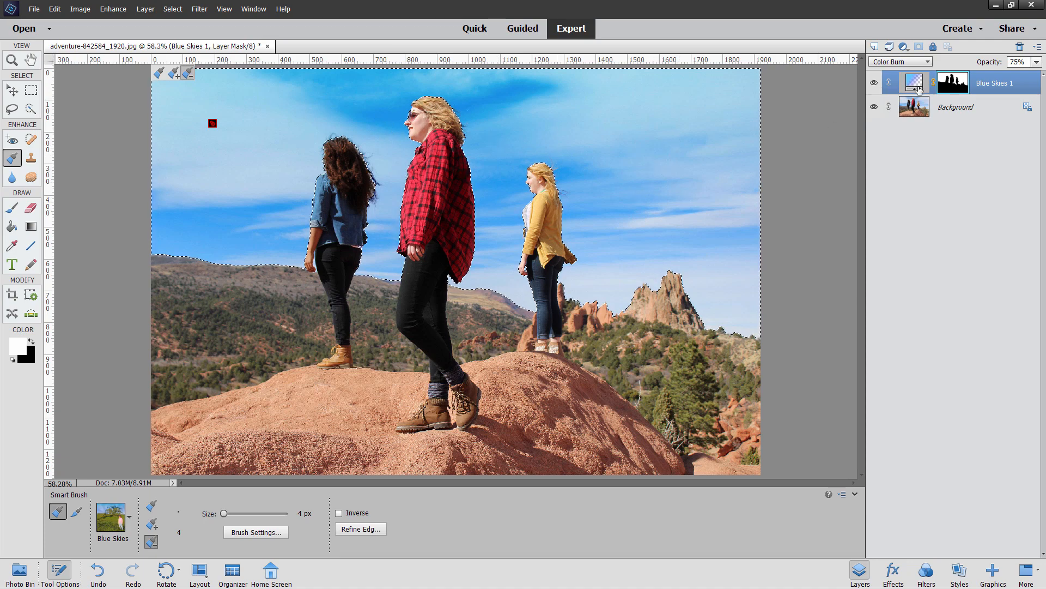
{"action": "left_click", "coordinate": [875, 83]}
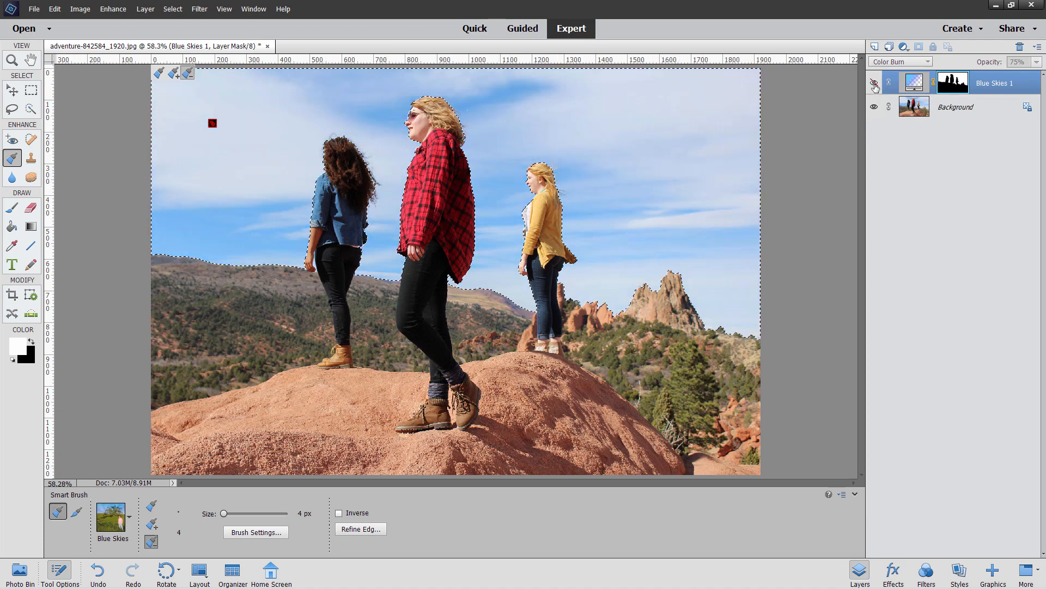
{"action": "left_click", "coordinate": [874, 82]}
{"action": "left_click", "coordinate": [875, 84]}
{"action": "left_click", "coordinate": [874, 84]}
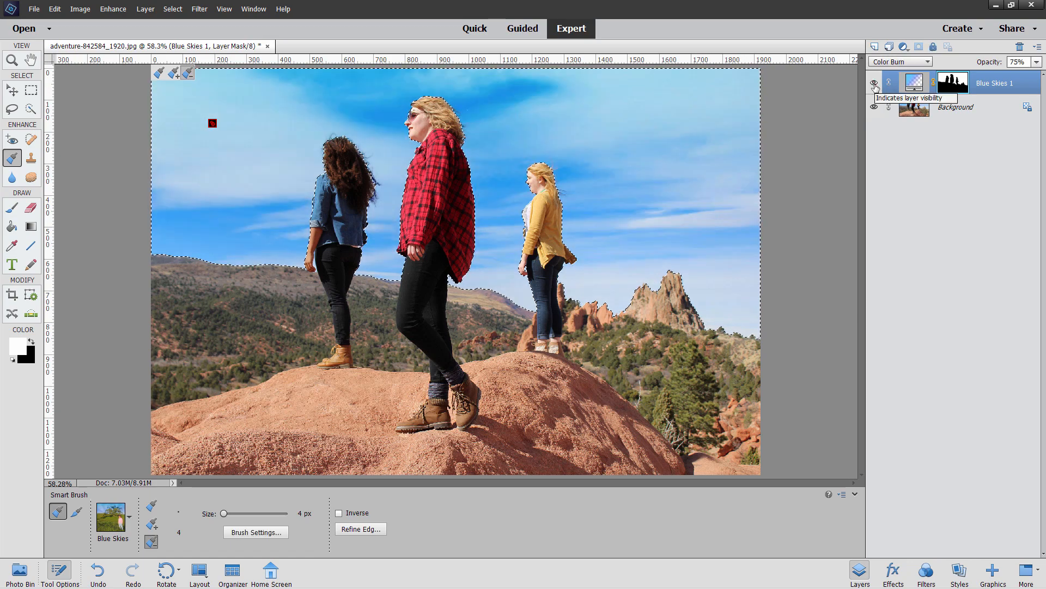
{"action": "left_click", "coordinate": [874, 84]}
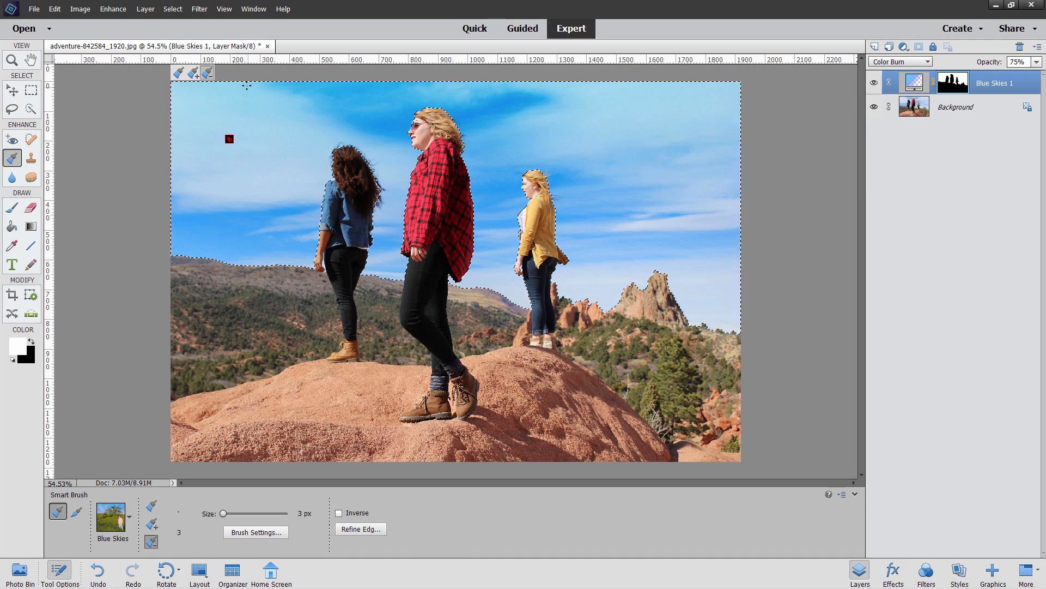
Step: Save the current selection as a new selection named "sky"
{"action": "left_click", "coordinate": [173, 10]}
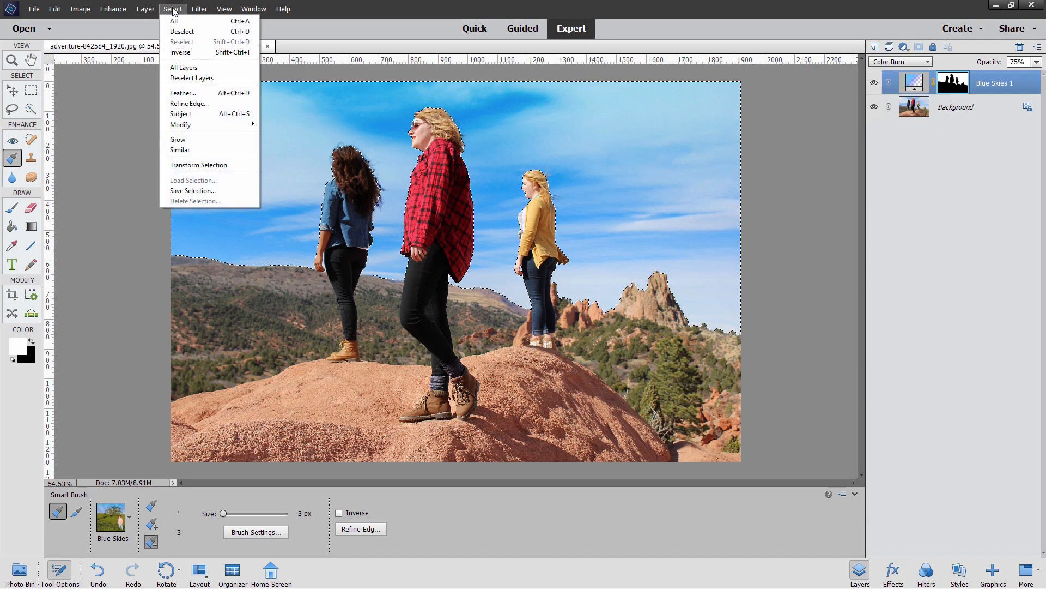
{"action": "left_click", "coordinate": [194, 190]}
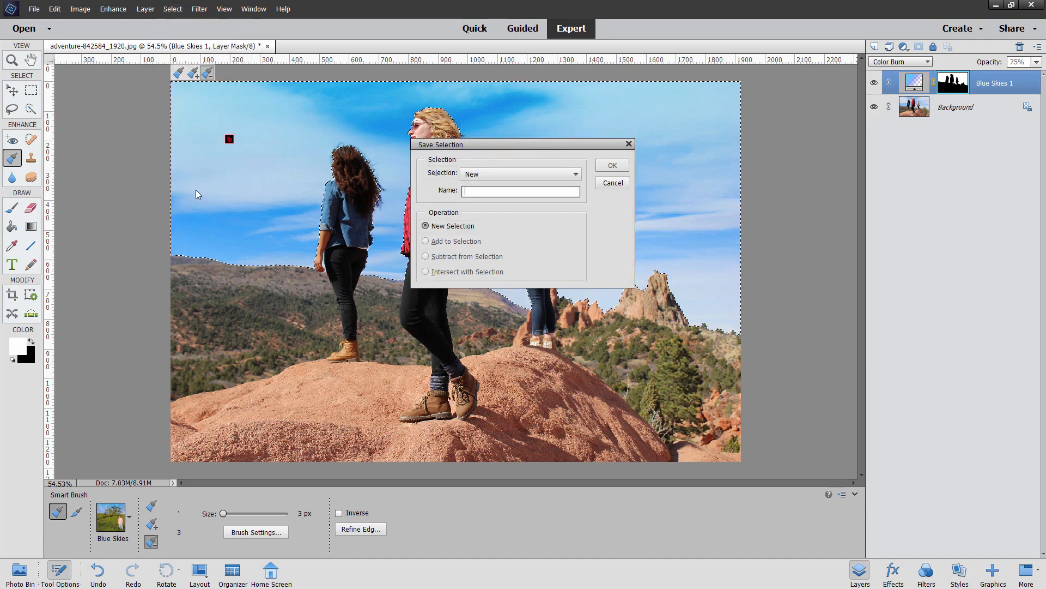
{"action": "type", "text": "sky"}
{"action": "left_click", "coordinate": [612, 166]}
Step: Hide the Blue Skies 1 layer and load the saved "sky" selection on the Background layer using the Lasso tool
{"action": "left_click", "coordinate": [874, 83]}
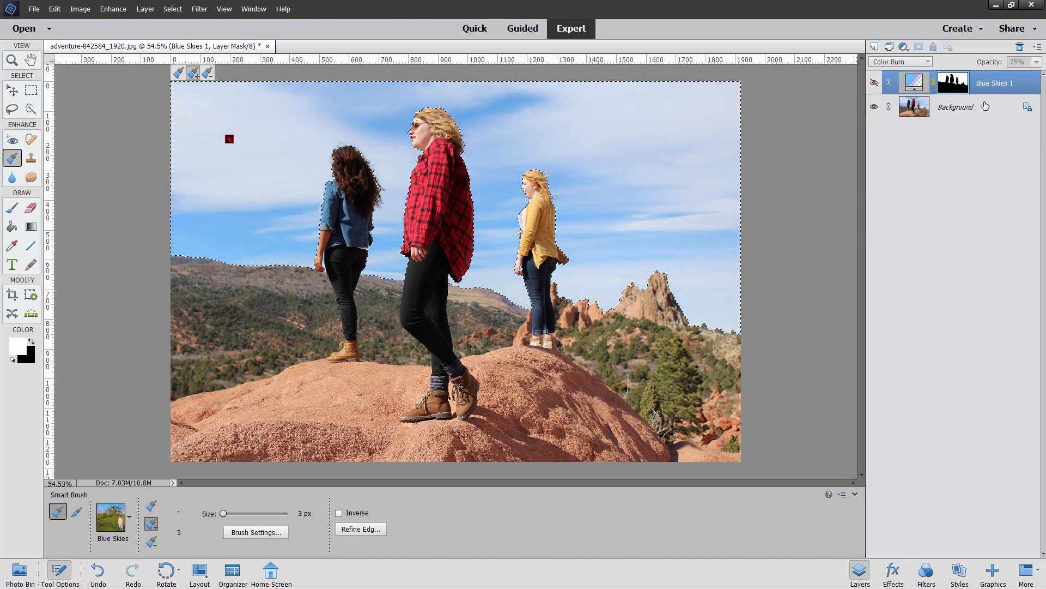
{"action": "left_click", "coordinate": [986, 106]}
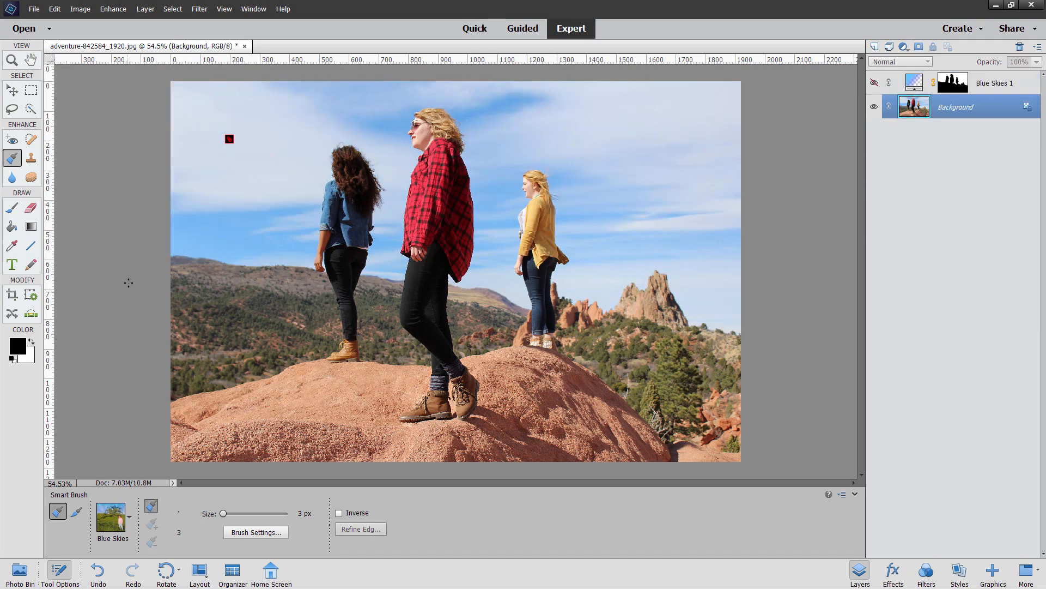
{"action": "left_click", "coordinate": [12, 110]}
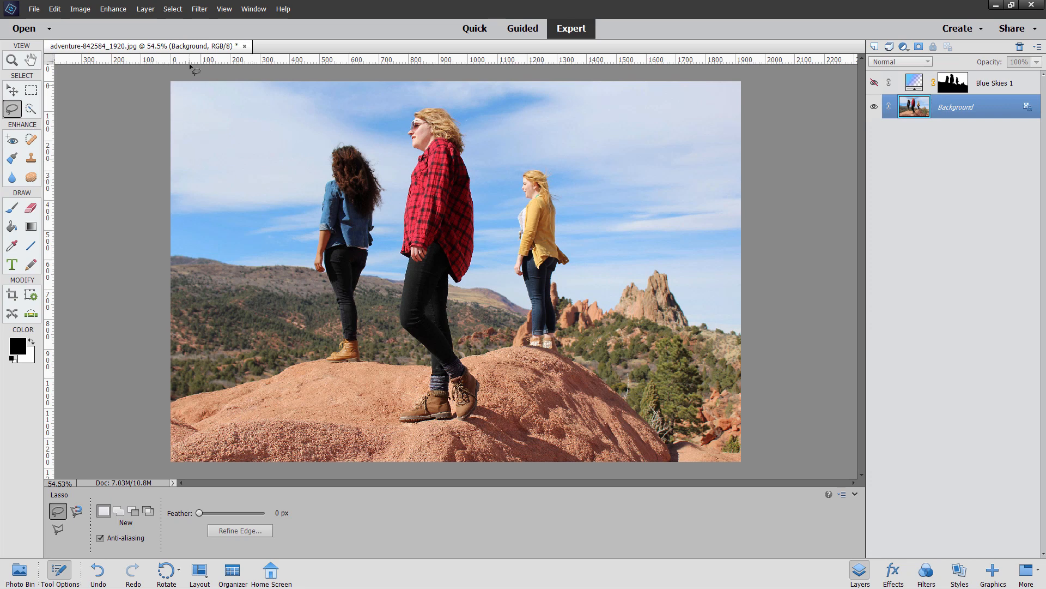
{"action": "left_click", "coordinate": [172, 10]}
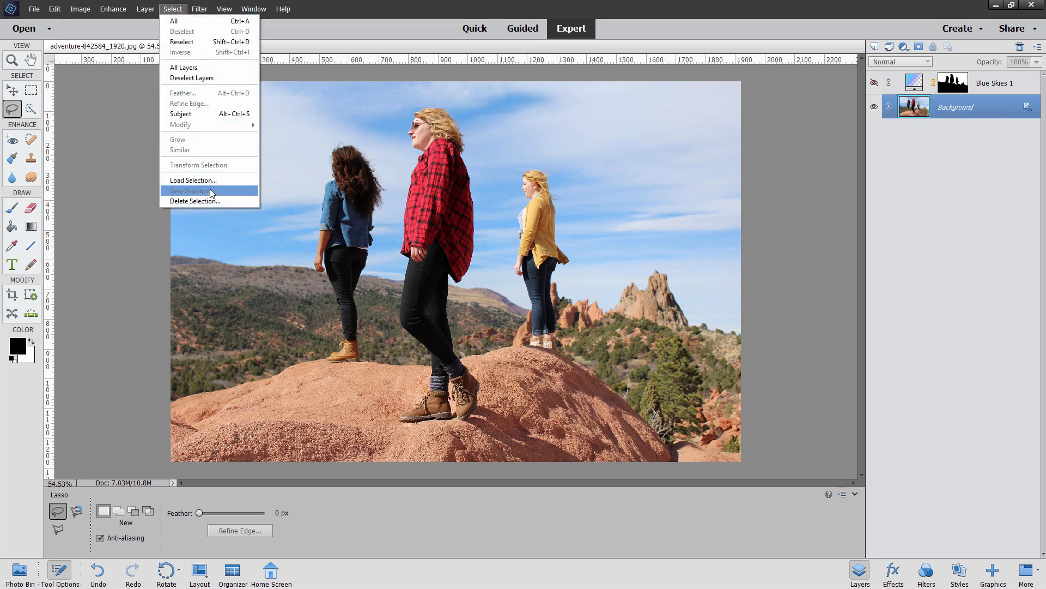
{"action": "left_click", "coordinate": [196, 180]}
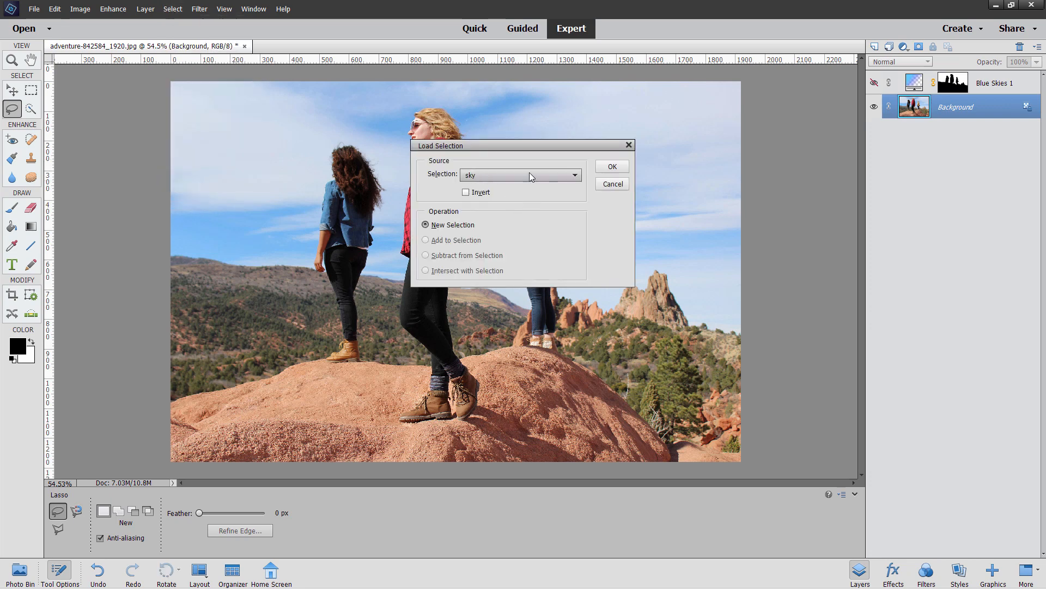
{"action": "left_click", "coordinate": [612, 166]}
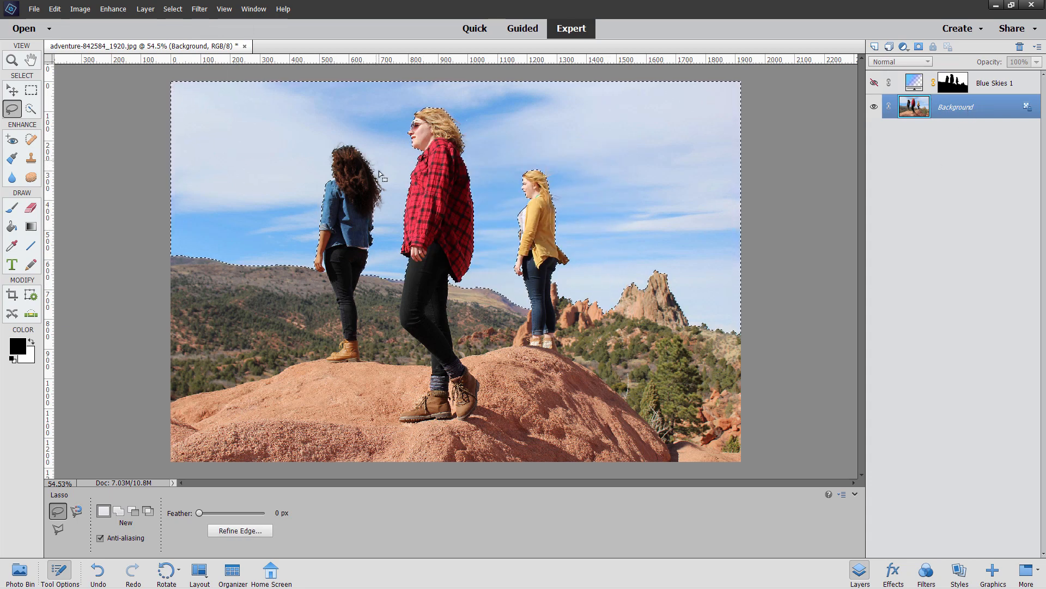
Step: Open Refine Edge for the sky selection and brush along the curly dark hair with the 35 px refine brush
{"action": "key", "text": "z"}
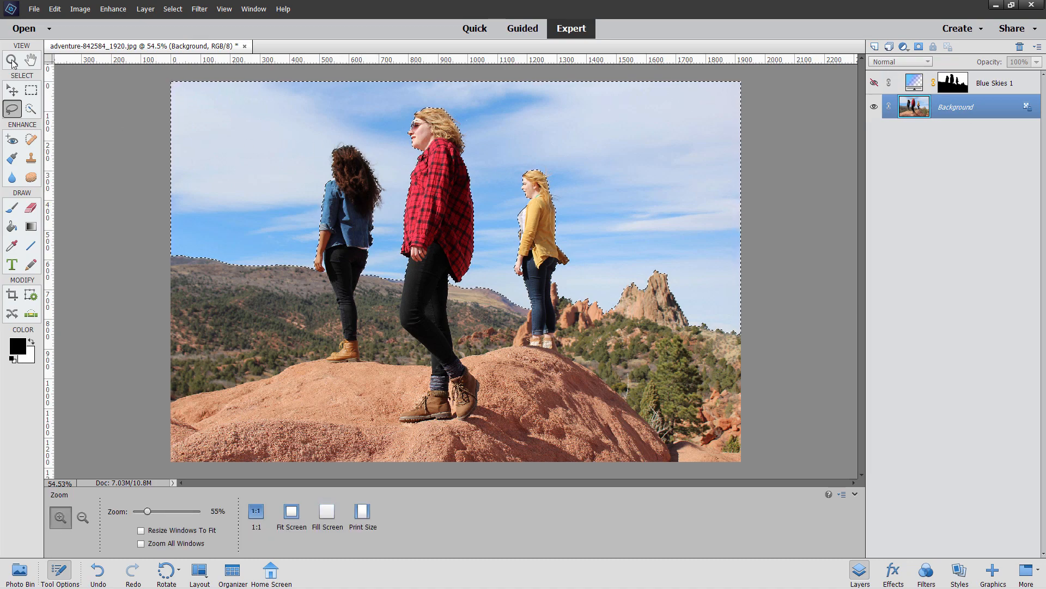
{"action": "left_click", "coordinate": [364, 175]}
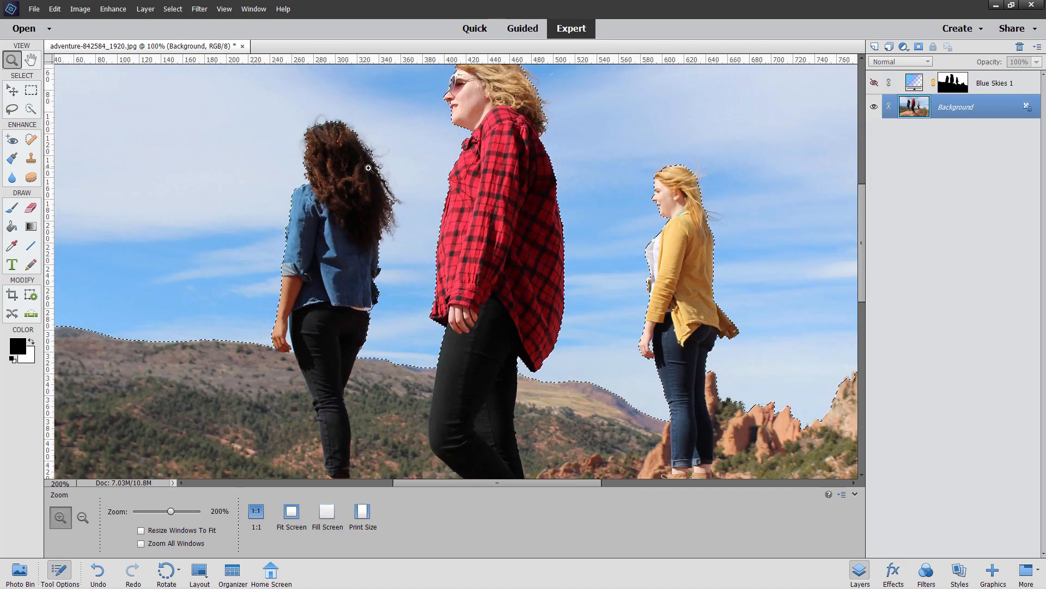
{"action": "left_click", "coordinate": [364, 175]}
{"action": "left_click_drag", "start_coordinate": [364, 174], "coordinate": [379, 292]}
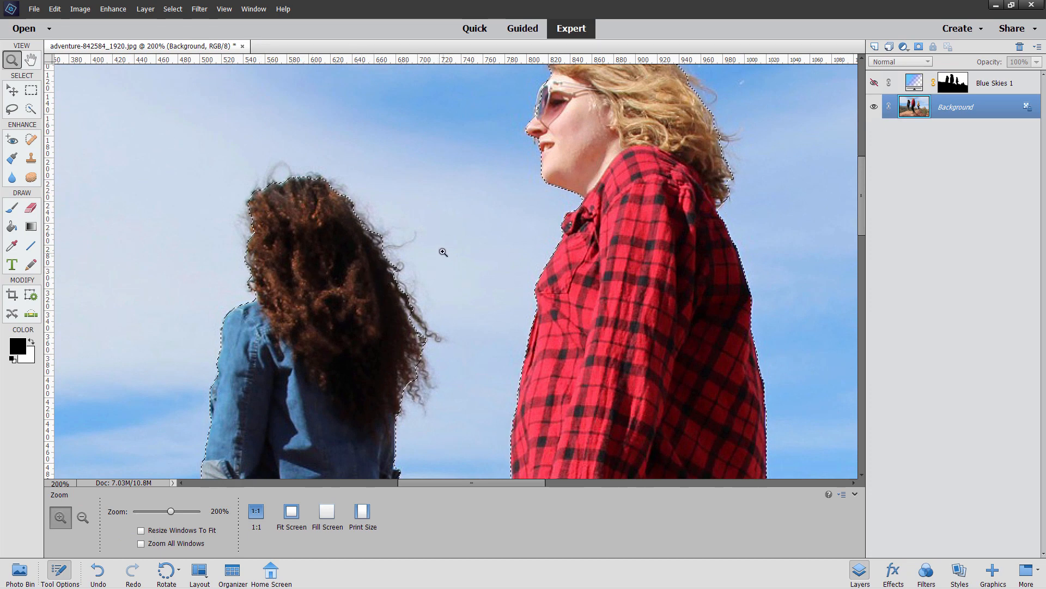
{"action": "left_click", "coordinate": [12, 108]}
{"action": "left_click", "coordinate": [237, 532]}
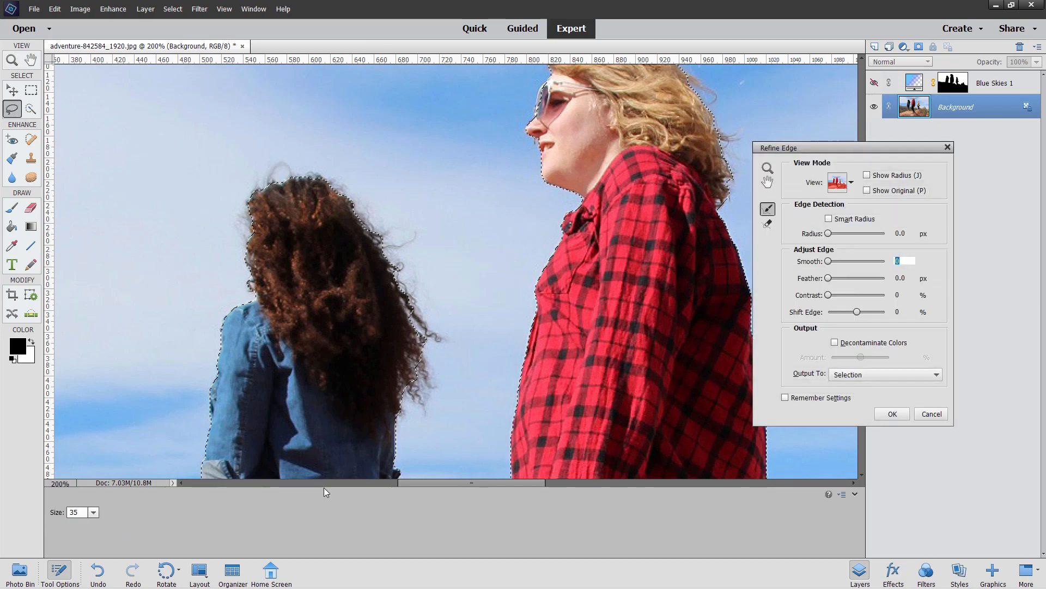
{"action": "mouse_move", "coordinate": [369, 237]}
{"action": "left_mouse_down"}
{"action": "mouse_move", "coordinate": [375, 226]}
{"action": "mouse_move", "coordinate": [427, 329]}
{"action": "mouse_move", "coordinate": [403, 273]}
{"action": "mouse_move", "coordinate": [408, 294]}
{"action": "mouse_move", "coordinate": [466, 364]}
{"action": "left_mouse_up"}
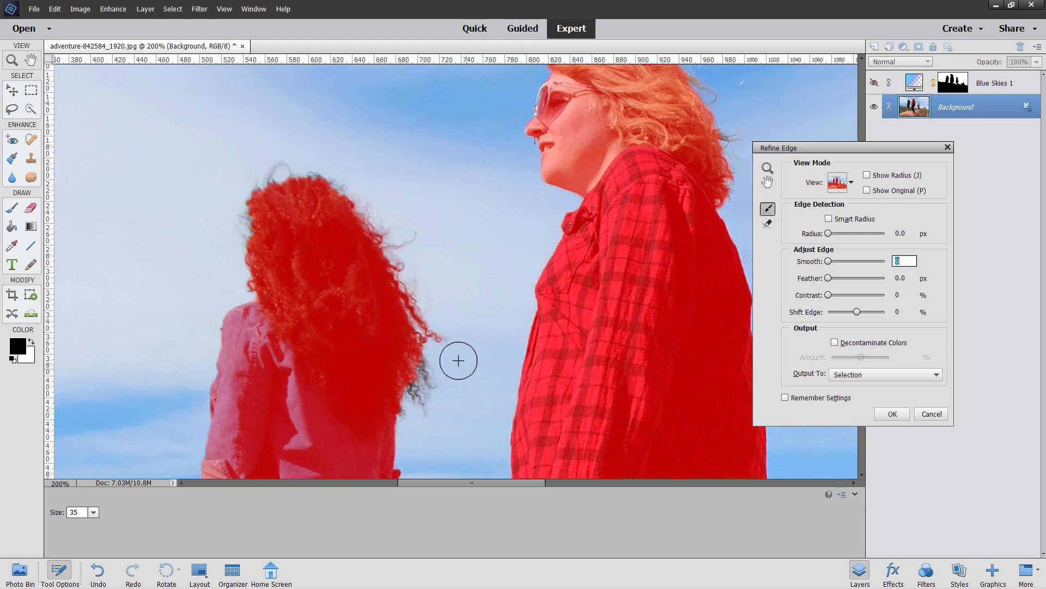
{"action": "left_click", "coordinate": [410, 410]}
{"action": "left_click", "coordinate": [389, 244]}
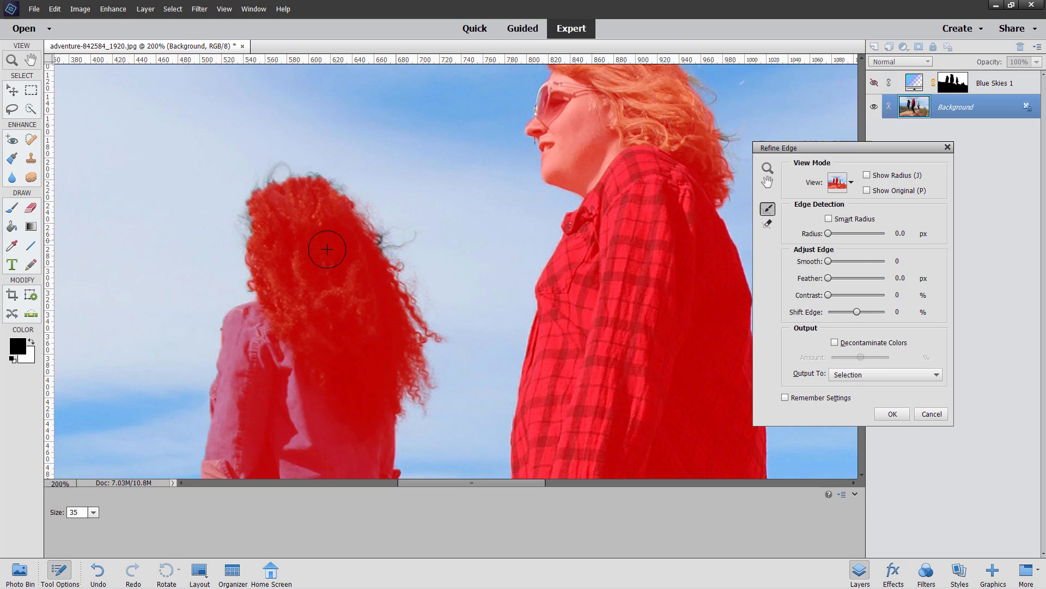
{"action": "left_click", "coordinate": [314, 192]}
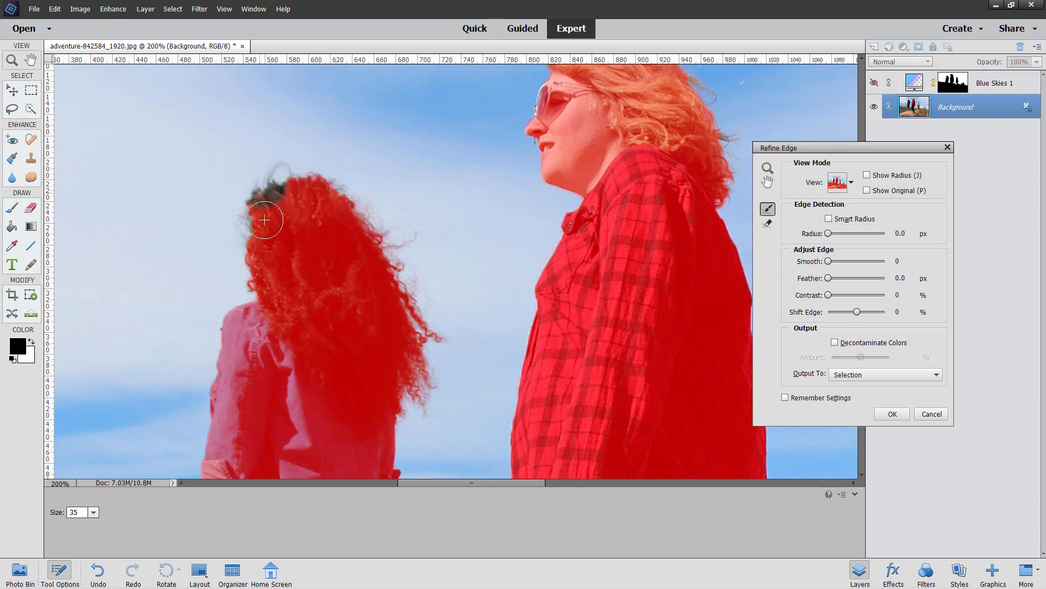
Step: Refine the selection edge around the hair of the red-shirted and yellow-clad women, and output the result as a selection
{"action": "mouse_move", "coordinate": [370, 212]}
{"action": "left_mouse_down"}
{"action": "mouse_move", "coordinate": [275, 281]}
{"action": "mouse_move", "coordinate": [302, 286]}
{"action": "left_mouse_up"}
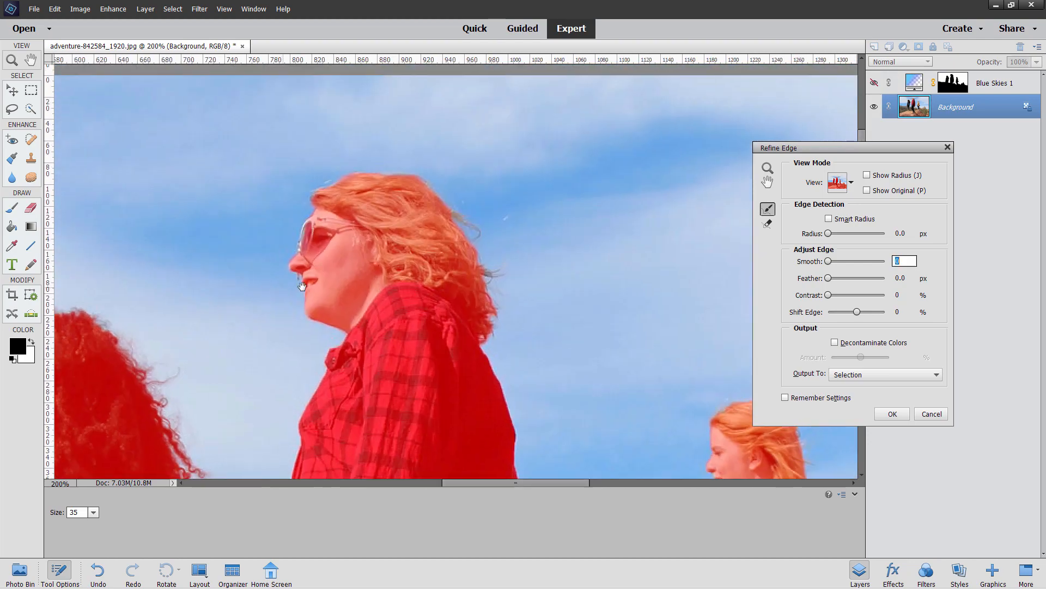
{"action": "left_click_drag", "start_coordinate": [447, 221], "coordinate": [465, 221]}
{"action": "left_click", "coordinate": [476, 289]}
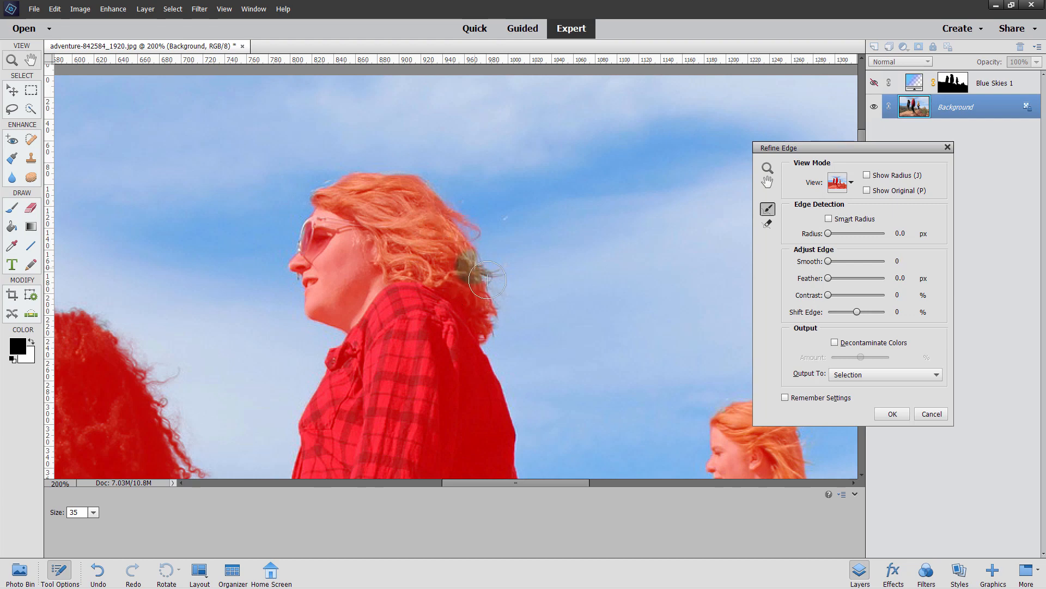
{"action": "left_click_drag", "start_coordinate": [589, 363], "coordinate": [413, 227]}
{"action": "mouse_move", "coordinate": [608, 348]}
{"action": "left_mouse_down"}
{"action": "mouse_move", "coordinate": [619, 350]}
{"action": "mouse_move", "coordinate": [596, 386]}
{"action": "left_mouse_up"}
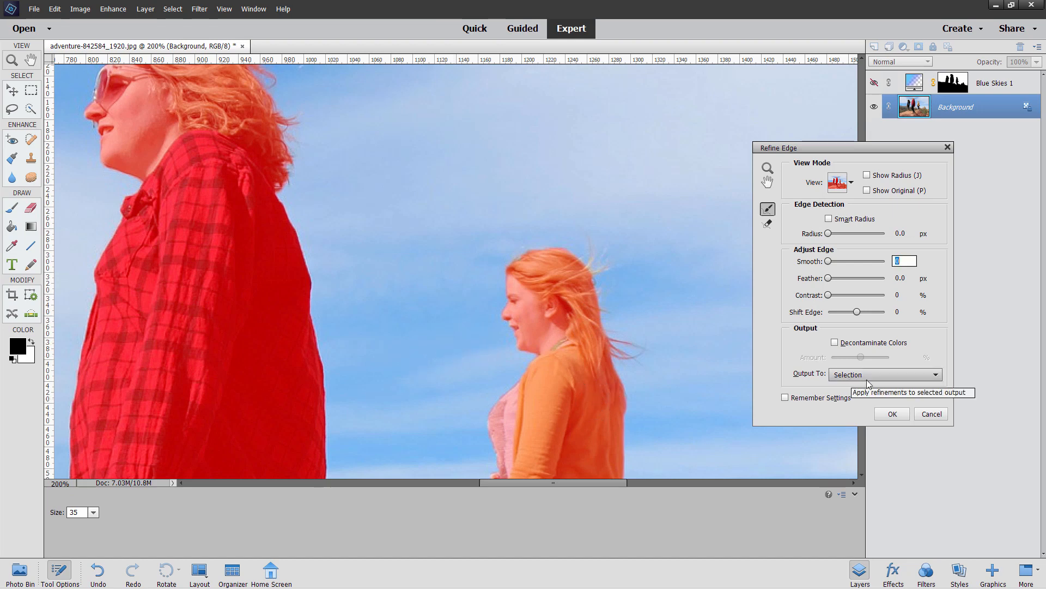
{"action": "left_click", "coordinate": [892, 413]}
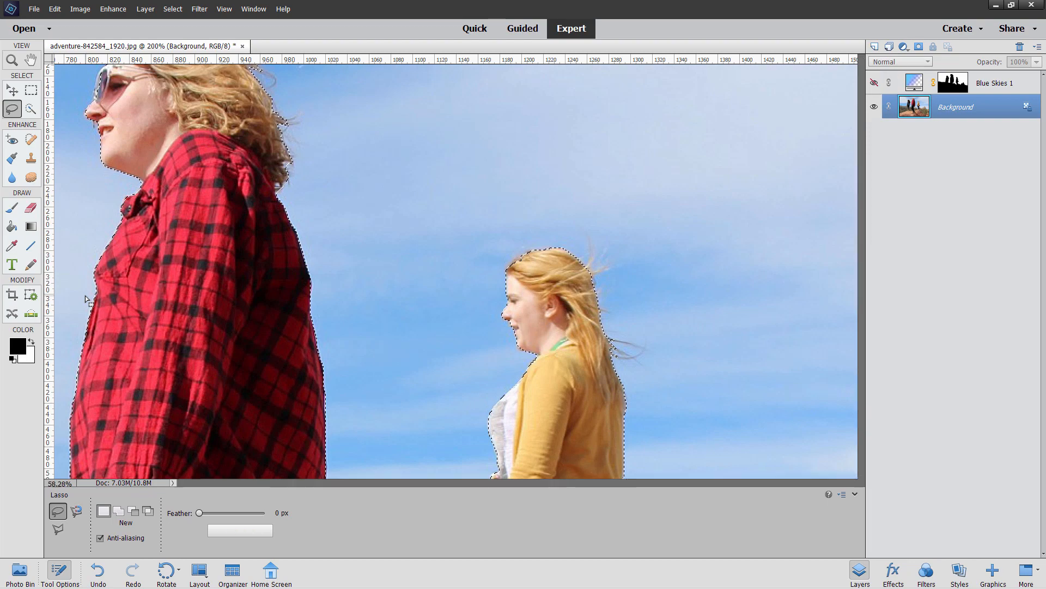
Step: Add a layer mask from the refined selection to the Background, and move it onto Blue Skies 1, replacing that layer's mask
{"action": "key", "text": "ctrl+0"}
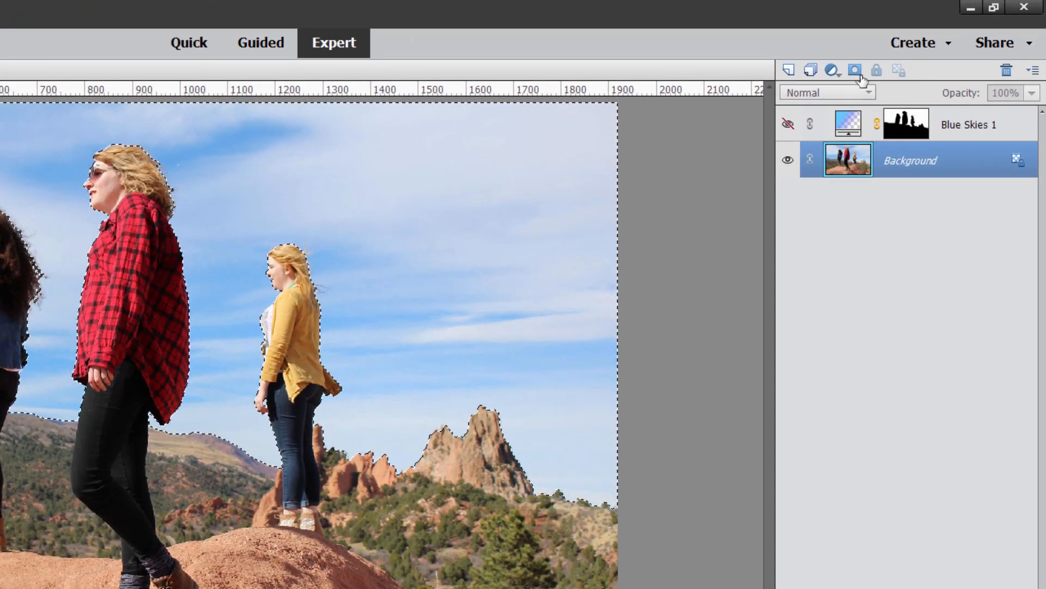
{"action": "left_click", "coordinate": [919, 48]}
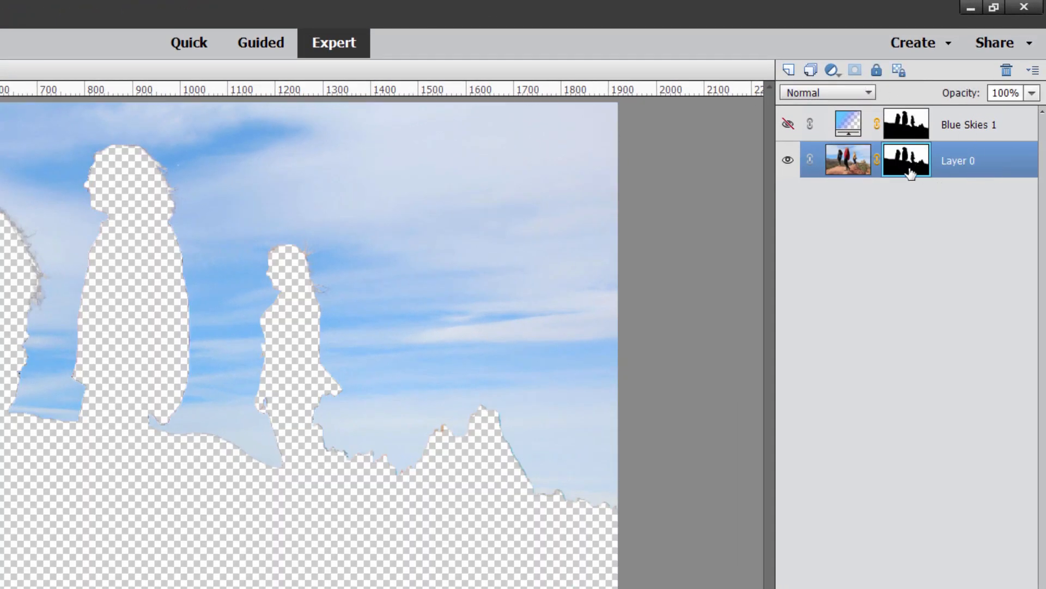
{"action": "left_click_drag", "start_coordinate": [911, 166], "coordinate": [913, 126]}
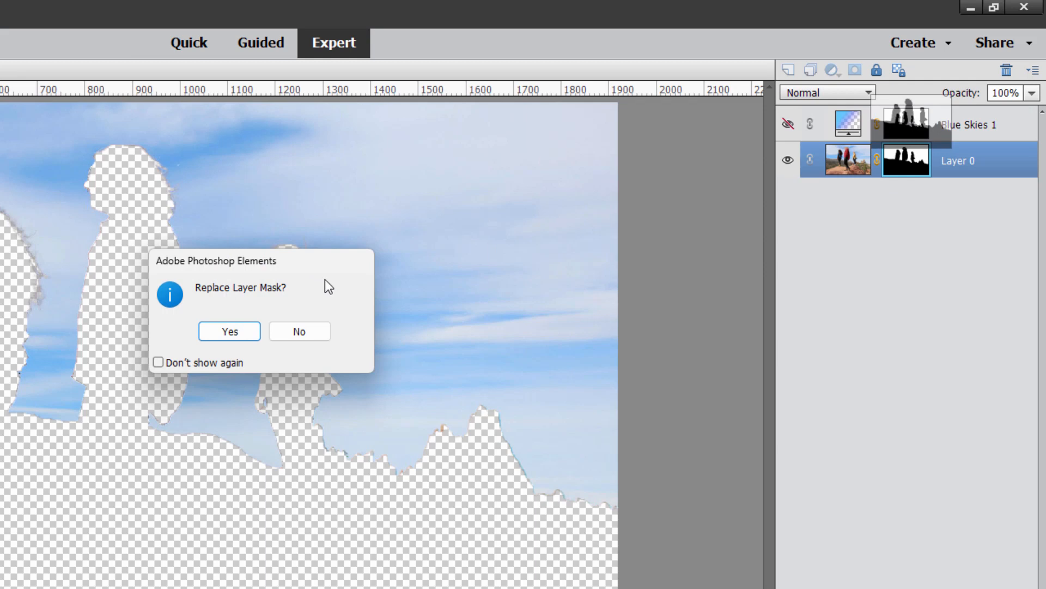
{"action": "left_click", "coordinate": [230, 332]}
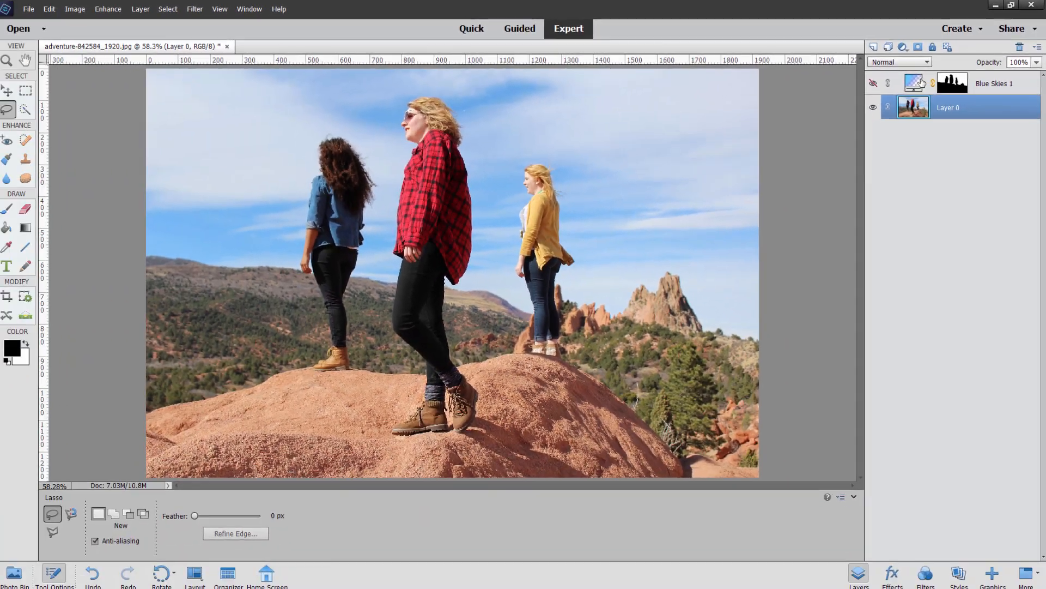
Step: Turn the Blue Skies 1 layer back on, comparing the photo with and without its effect
{"action": "left_click", "coordinate": [873, 83]}
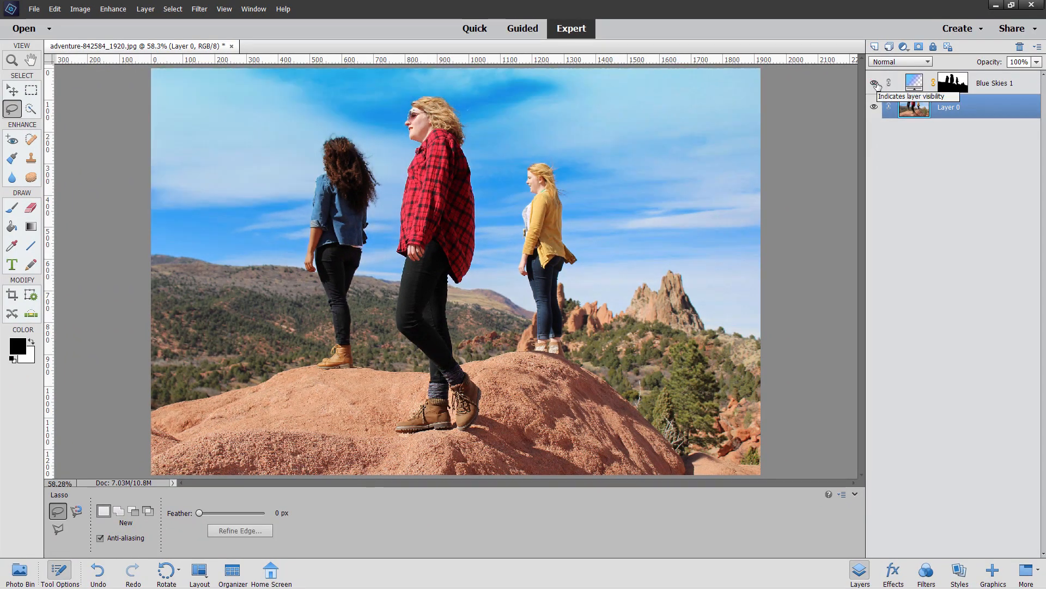
{"action": "left_click", "coordinate": [874, 82]}
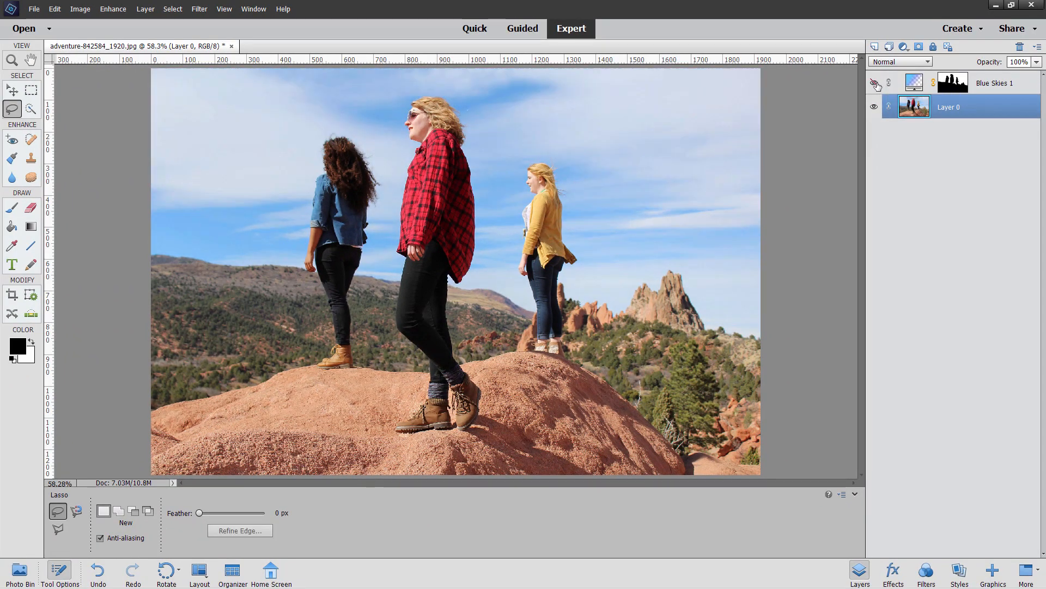
{"action": "left_click", "coordinate": [874, 83]}
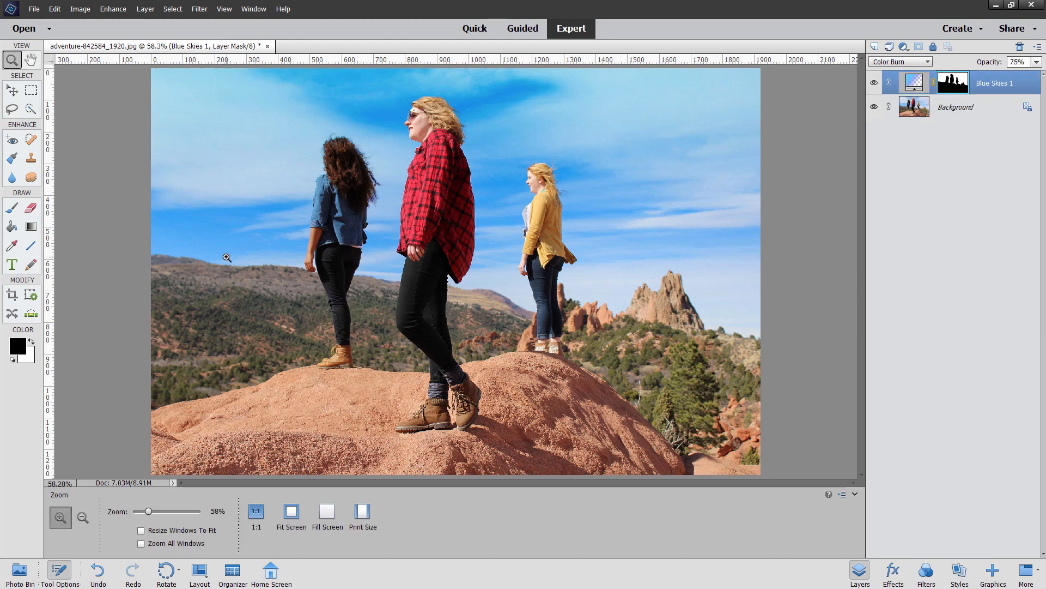
Step: With the Smart Brush, deselect the active sky area and choose the Greenery preset from the All Purpose set
{"action": "left_click", "coordinate": [12, 163]}
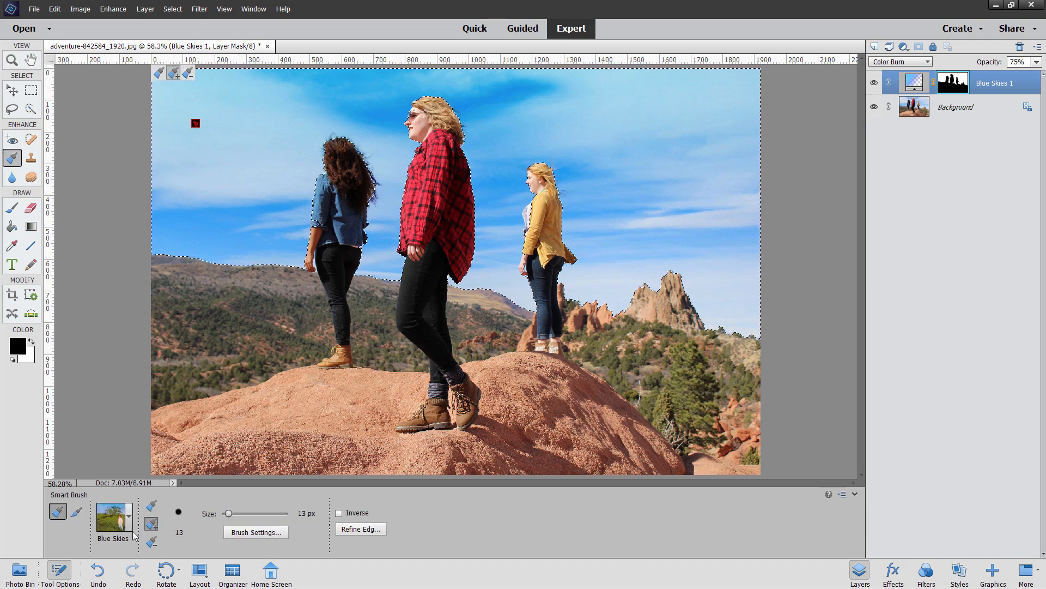
{"action": "left_click", "coordinate": [129, 516]}
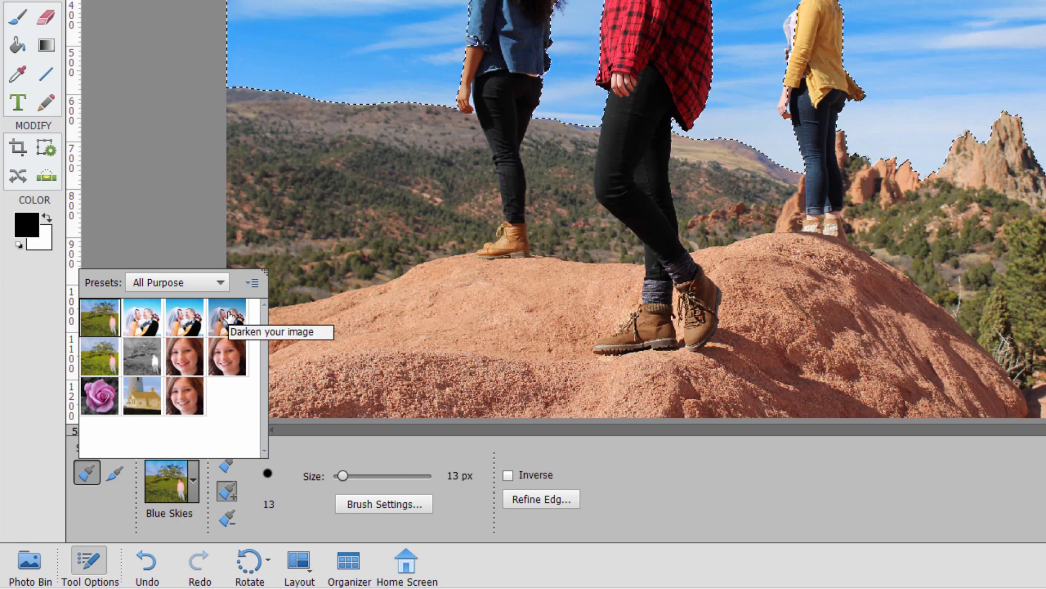
{"action": "left_click", "coordinate": [299, 463]}
{"action": "key", "text": "ctrl+d"}
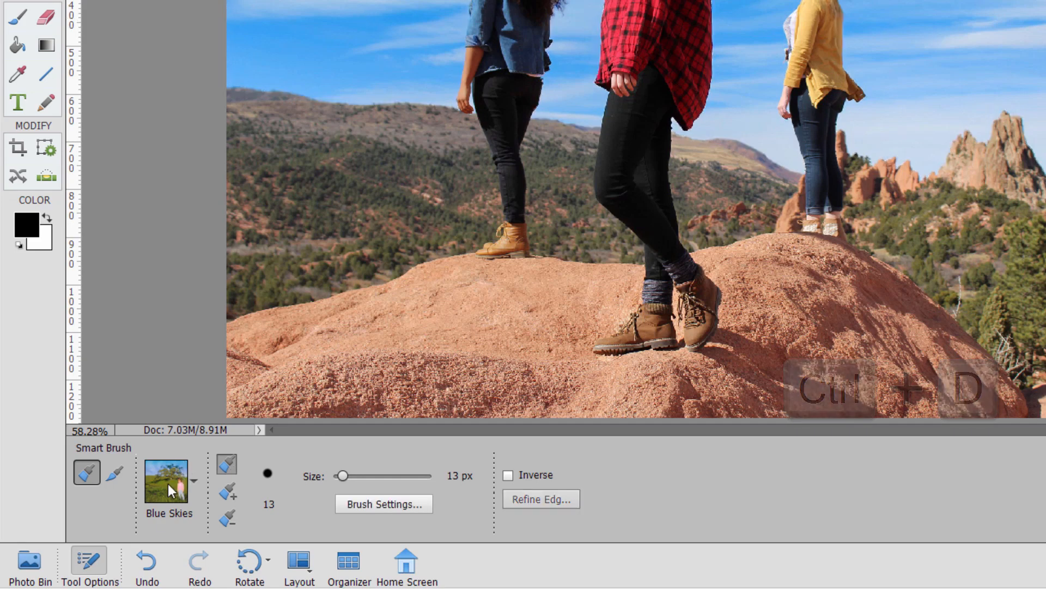
{"action": "left_click", "coordinate": [193, 480]}
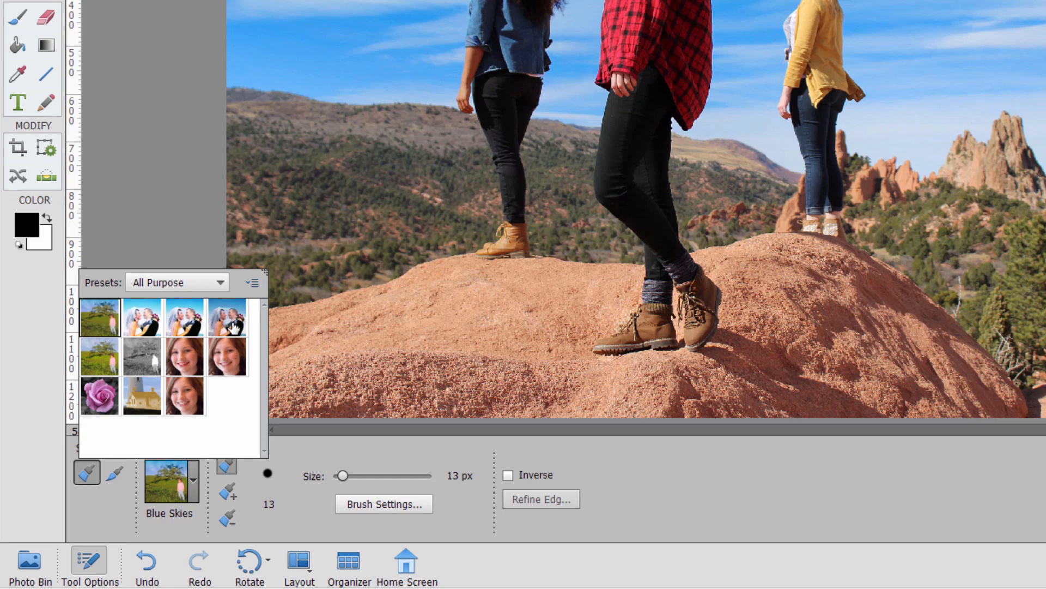
{"action": "left_click", "coordinate": [102, 359]}
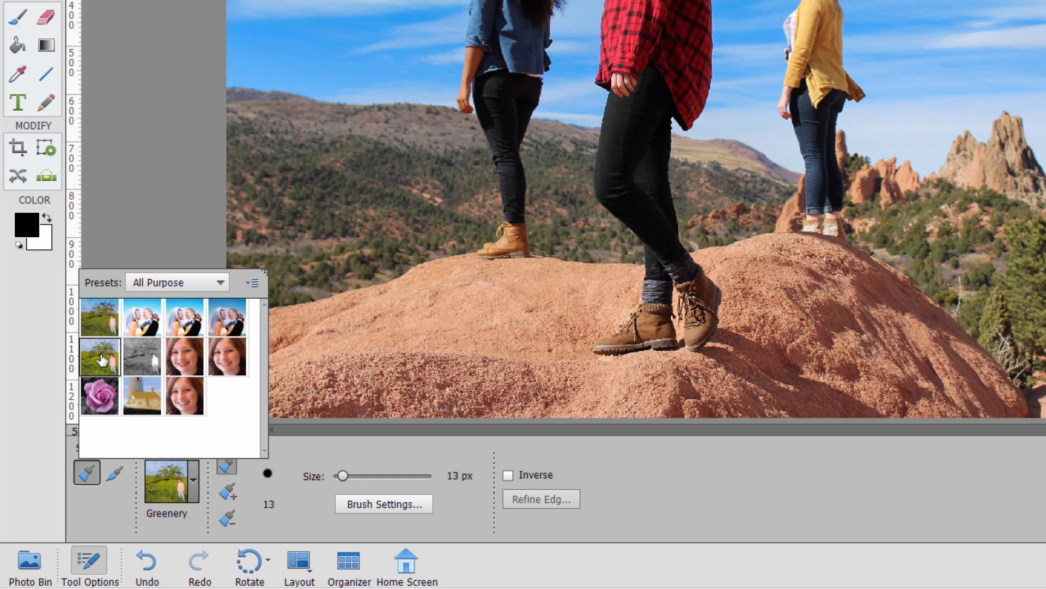
{"action": "left_click", "coordinate": [278, 436]}
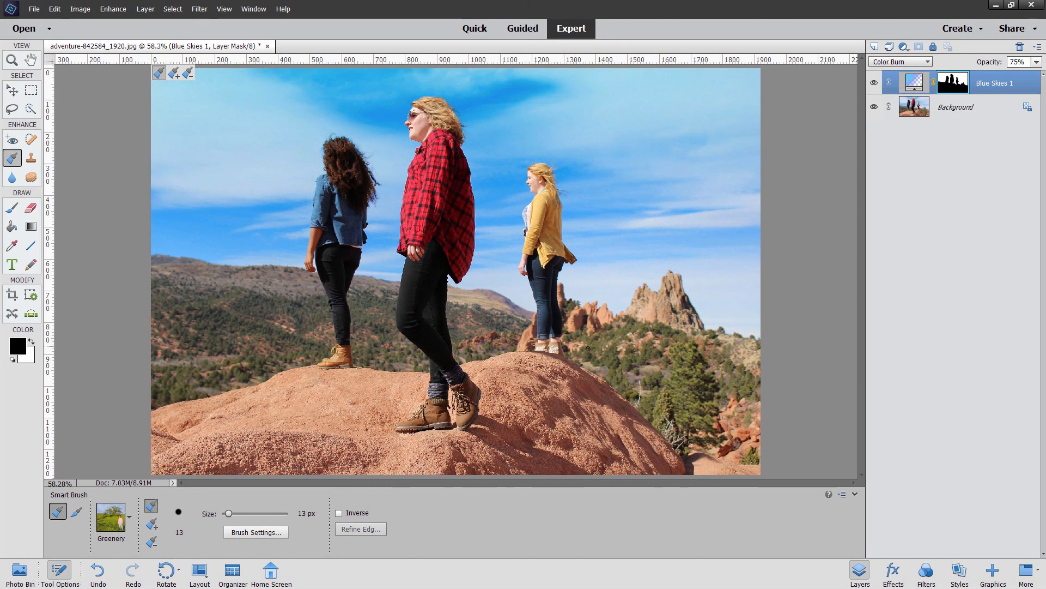
Step: Paint the Greenery effect over the green hillsides behind the women with the 13 px Smart Brush, and deselect the area
{"action": "left_click_drag", "start_coordinate": [835, 249], "coordinate": [893, 250]}
{"action": "mouse_move", "coordinate": [630, 353]}
{"action": "left_mouse_down"}
{"action": "mouse_move", "coordinate": [677, 364]}
{"action": "mouse_move", "coordinate": [699, 418]}
{"action": "left_mouse_up"}
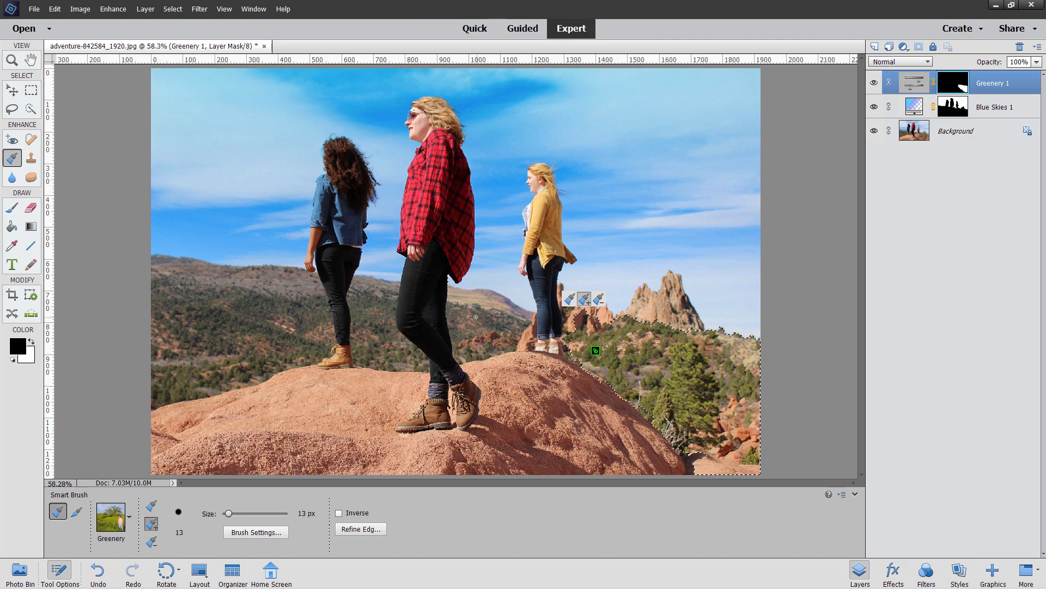
{"action": "left_click_drag", "start_coordinate": [454, 310], "coordinate": [494, 325]}
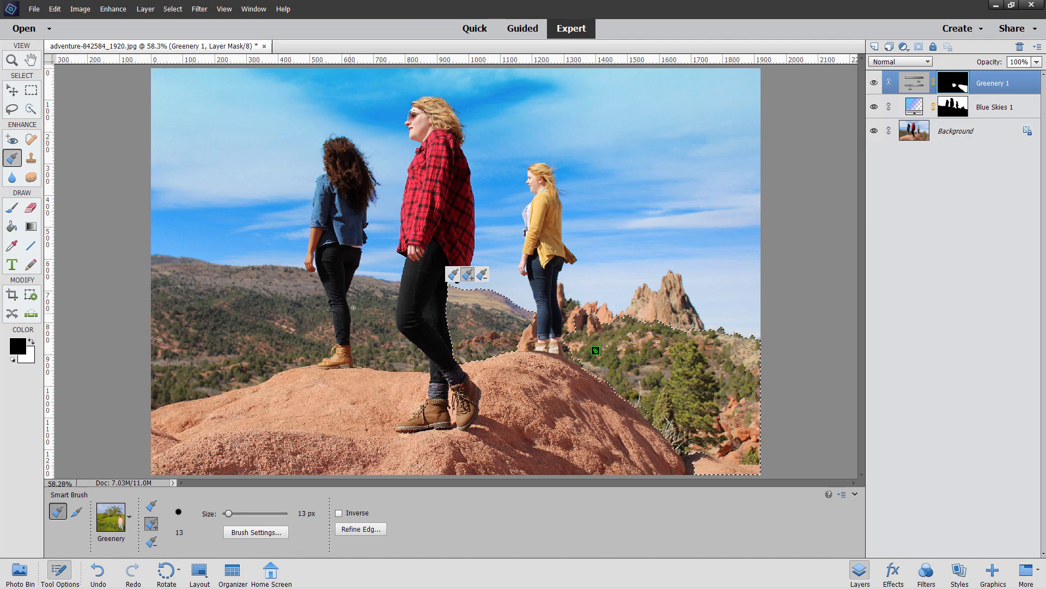
{"action": "left_click_drag", "start_coordinate": [369, 339], "coordinate": [377, 345]}
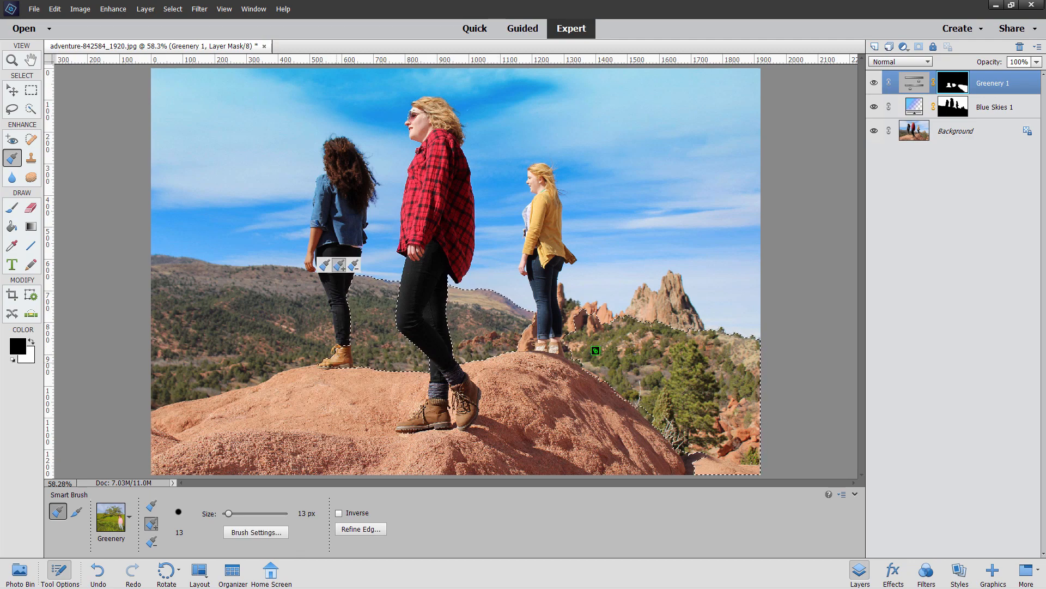
{"action": "mouse_move", "coordinate": [227, 295]}
{"action": "left_mouse_down"}
{"action": "mouse_move", "coordinate": [277, 307]}
{"action": "mouse_move", "coordinate": [289, 347]}
{"action": "left_mouse_up"}
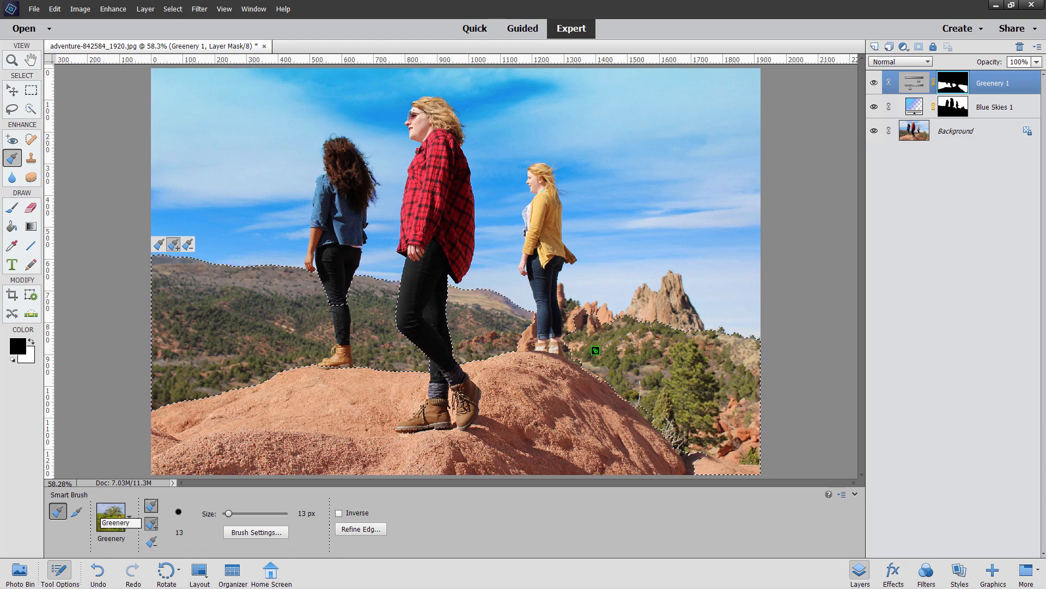
{"action": "key", "text": "ctrl+d"}
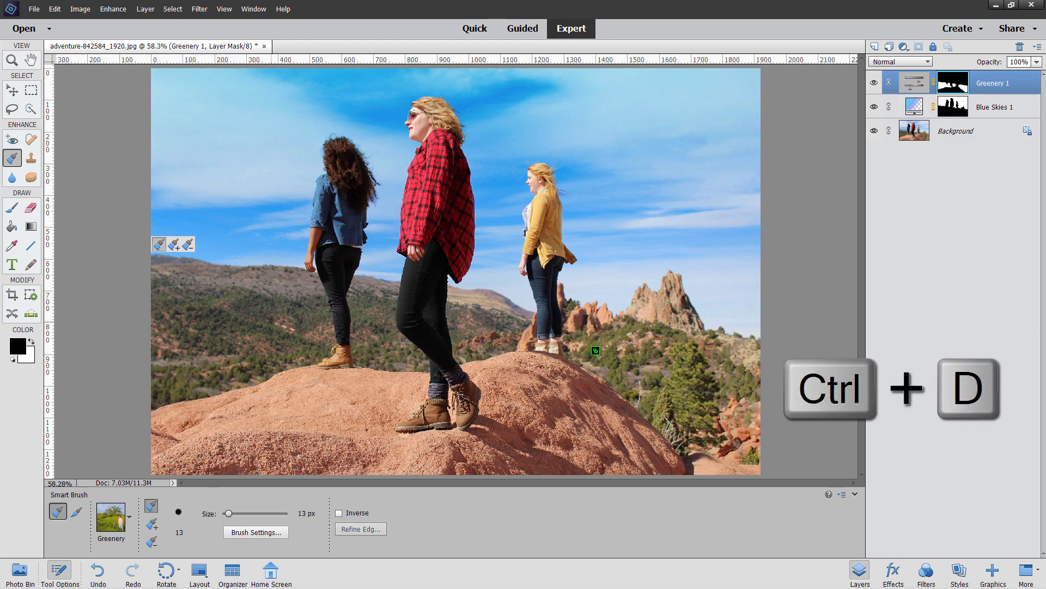
Step: Switch the Smart Brush preset to Blue Skies and back to Greenery
{"action": "left_click", "coordinate": [130, 518]}
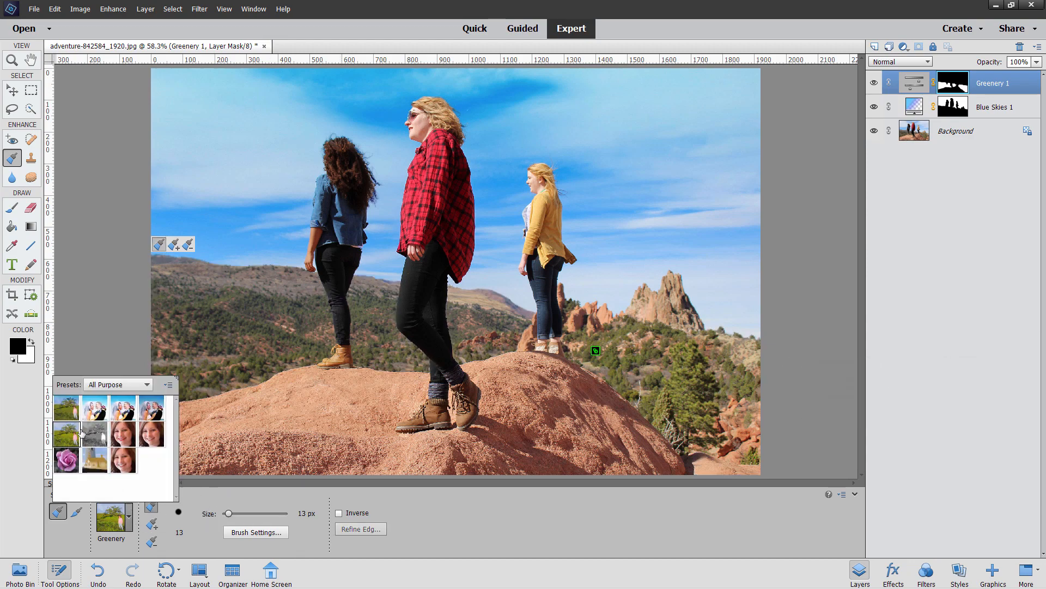
{"action": "left_click", "coordinate": [66, 410]}
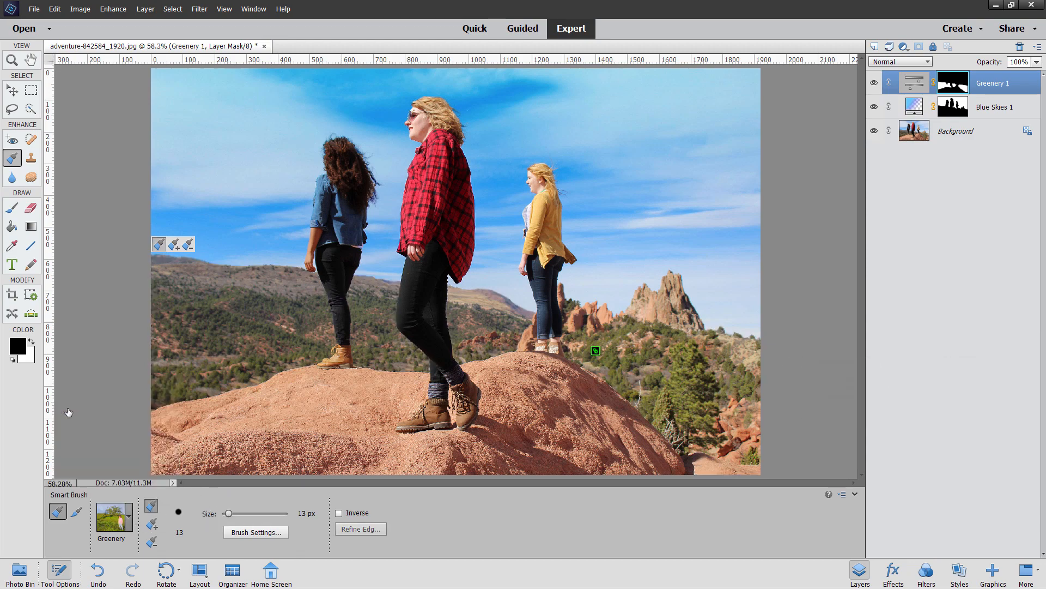
{"action": "left_click", "coordinate": [129, 524]}
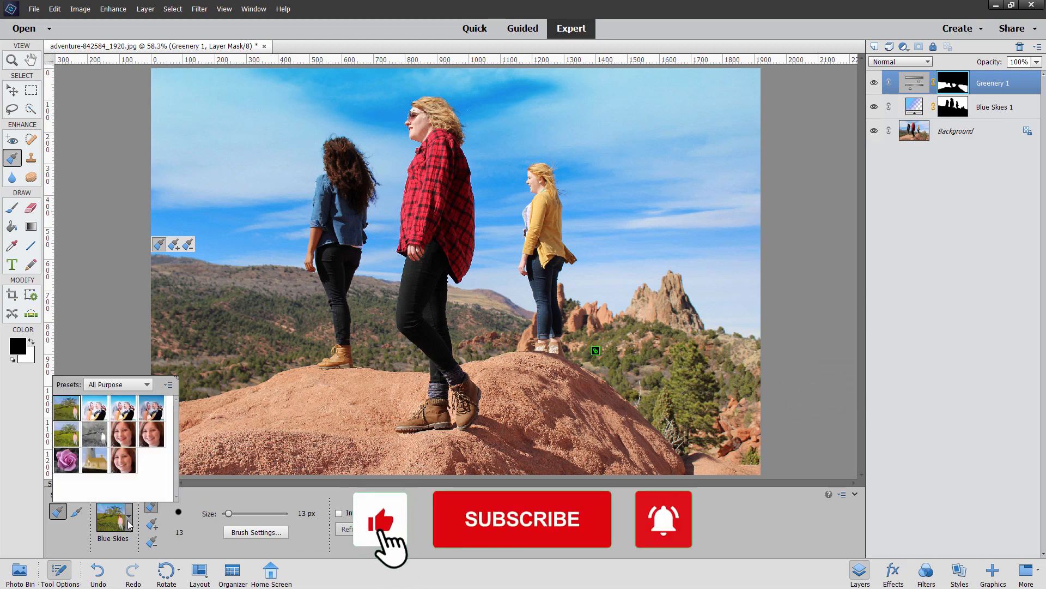
{"action": "left_click", "coordinate": [69, 436]}
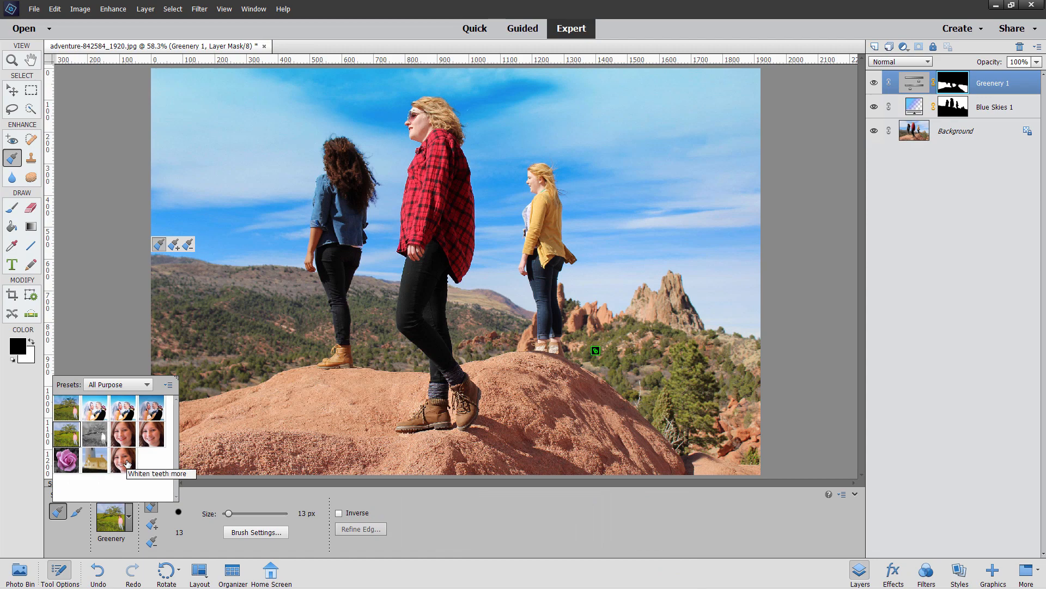
Step: Set the Smart Brush preset to Pencil Sketch from the Artistic set
{"action": "left_click", "coordinate": [124, 385]}
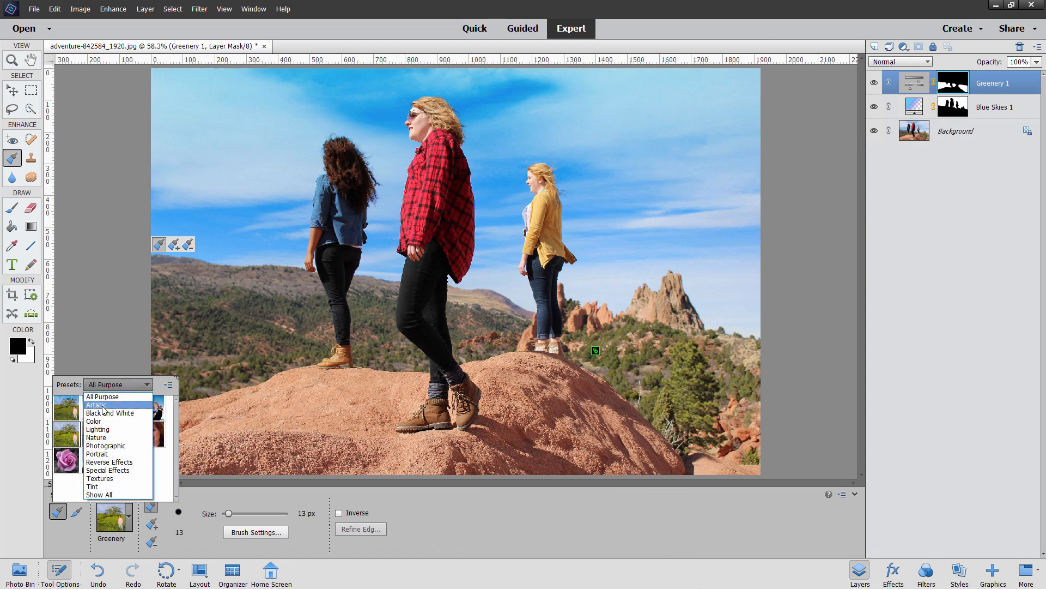
{"action": "left_click", "coordinate": [120, 405]}
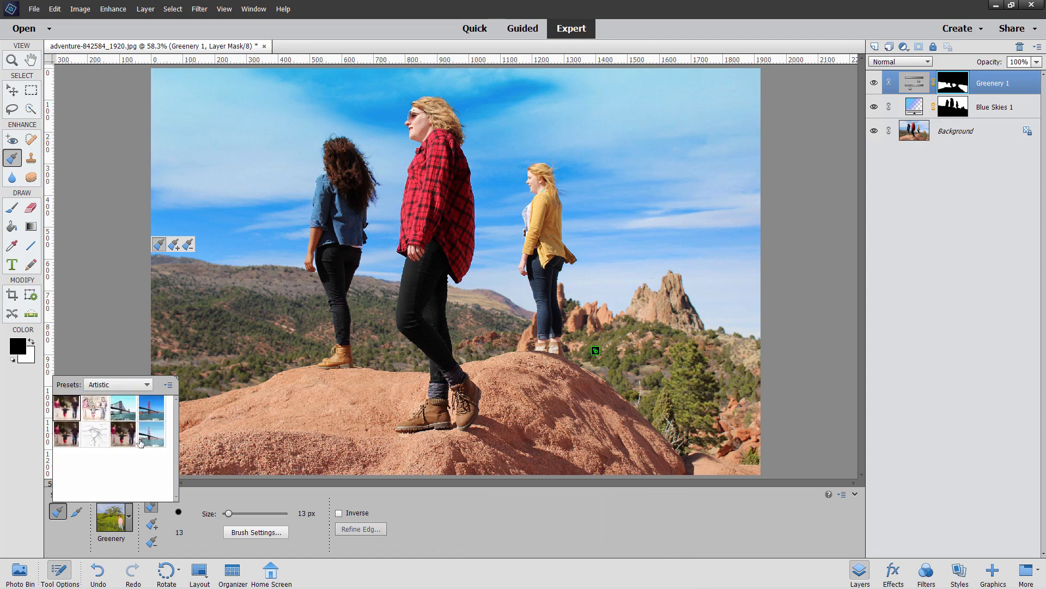
{"action": "left_click", "coordinate": [96, 438]}
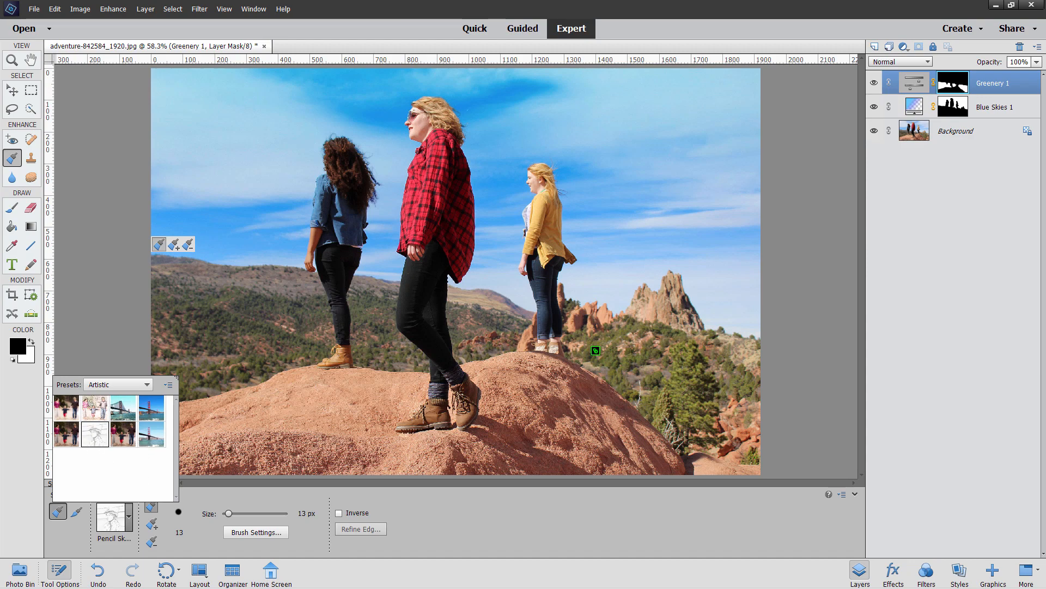
{"action": "left_click", "coordinate": [226, 486]}
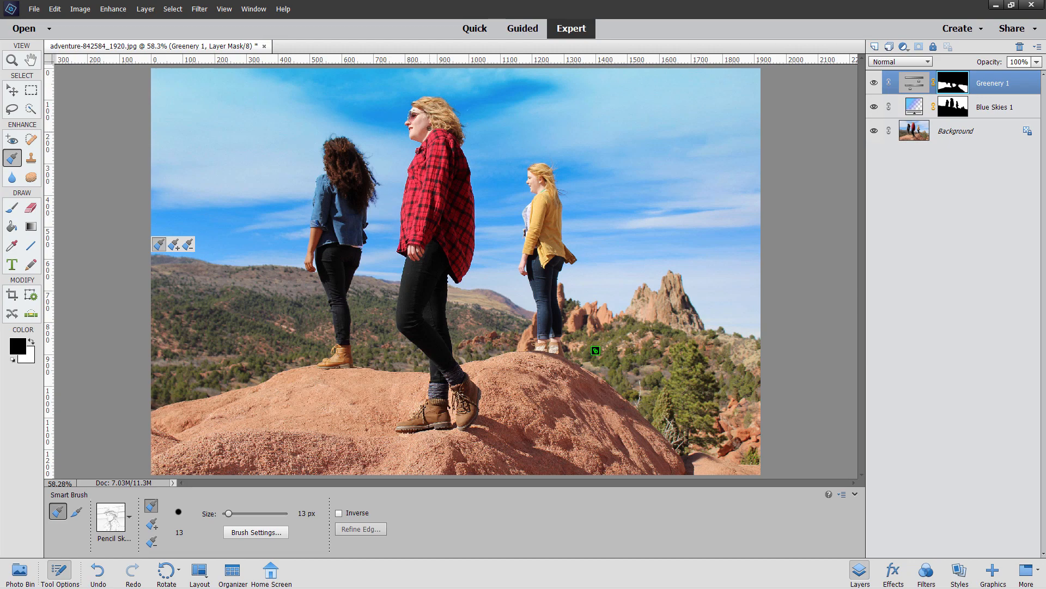
Step: Try the Pencil Sketch effect over the whole woman in the red plaid shirt, and undo it
{"action": "mouse_move", "coordinate": [426, 110]}
{"action": "left_mouse_down"}
{"action": "mouse_move", "coordinate": [439, 131]}
{"action": "mouse_move", "coordinate": [417, 203]}
{"action": "mouse_move", "coordinate": [427, 271]}
{"action": "left_mouse_up"}
{"action": "mouse_move", "coordinate": [452, 345]}
{"action": "left_mouse_down"}
{"action": "mouse_move", "coordinate": [445, 412]}
{"action": "mouse_move", "coordinate": [404, 424]}
{"action": "left_mouse_up"}
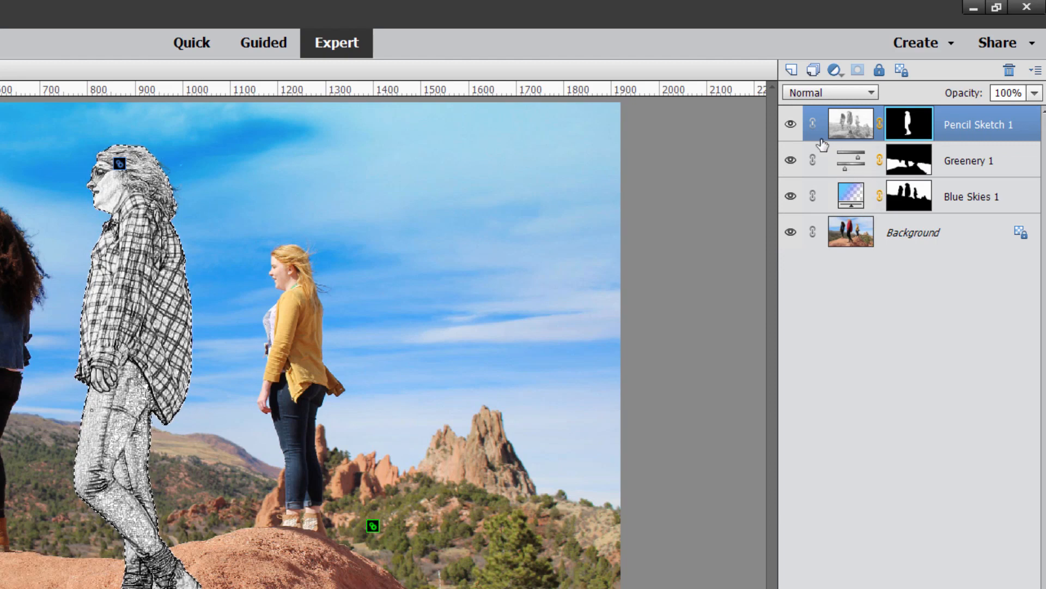
{"action": "key", "text": "ctrl+z"}
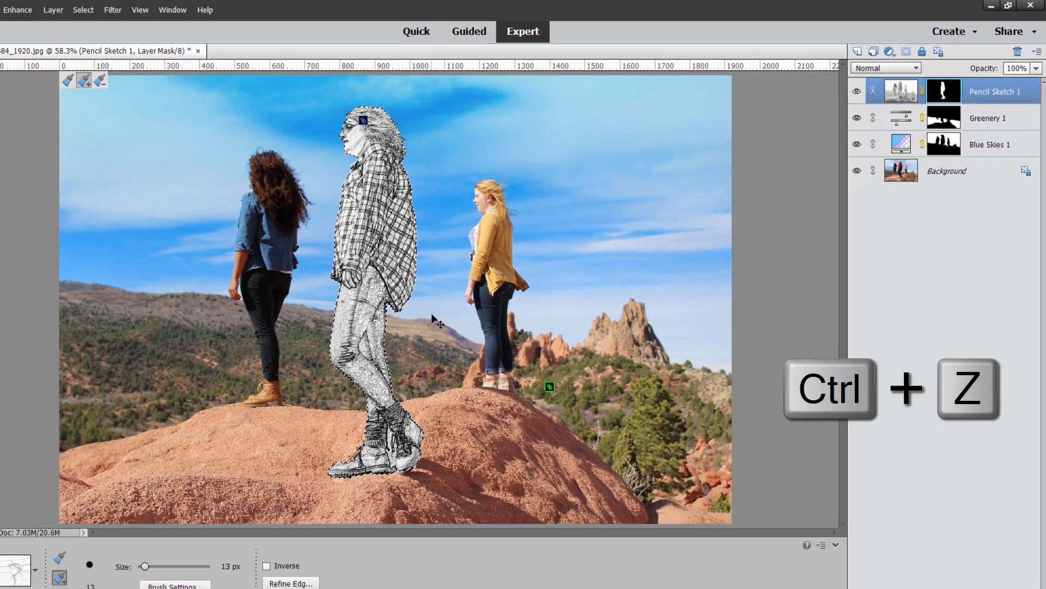
{"action": "key", "text": "ctrl+z"}
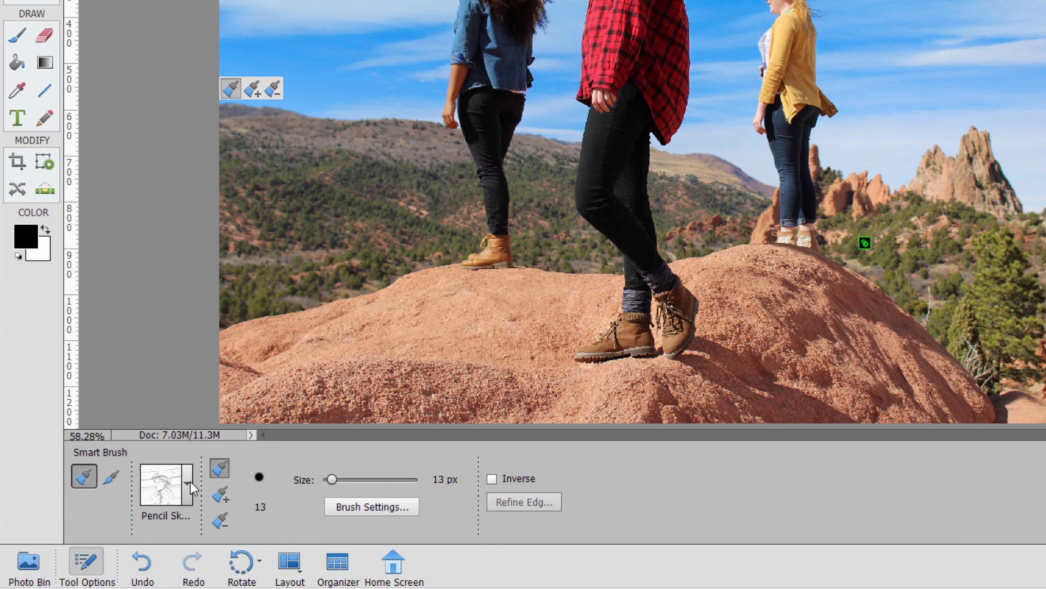
Step: Look through the Black and White presets and choose the Going Green preset from the Color set for the Smart Brush
{"action": "left_click", "coordinate": [188, 483]}
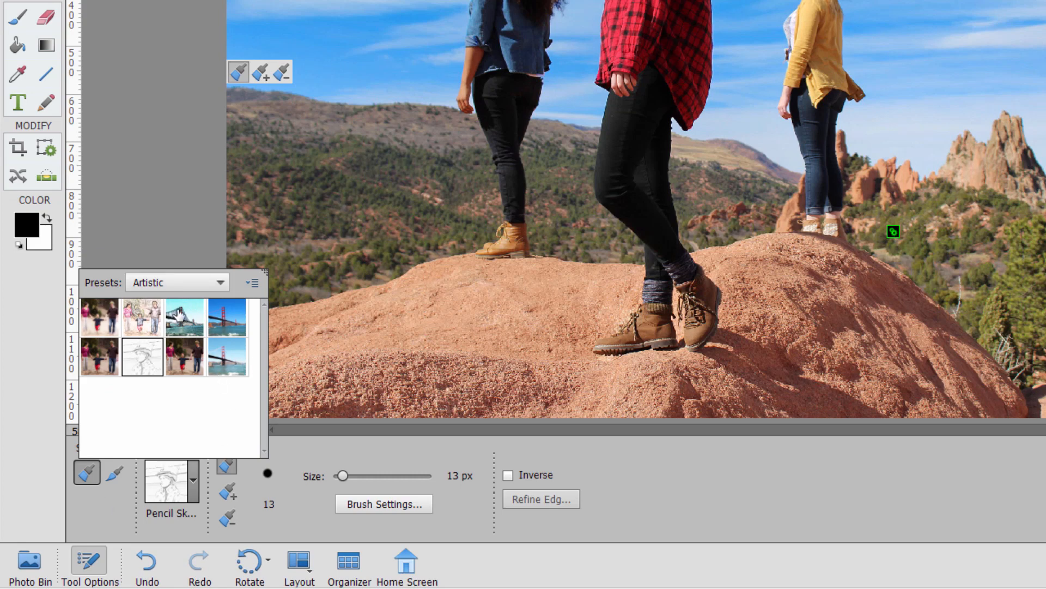
{"action": "left_click", "coordinate": [191, 287]}
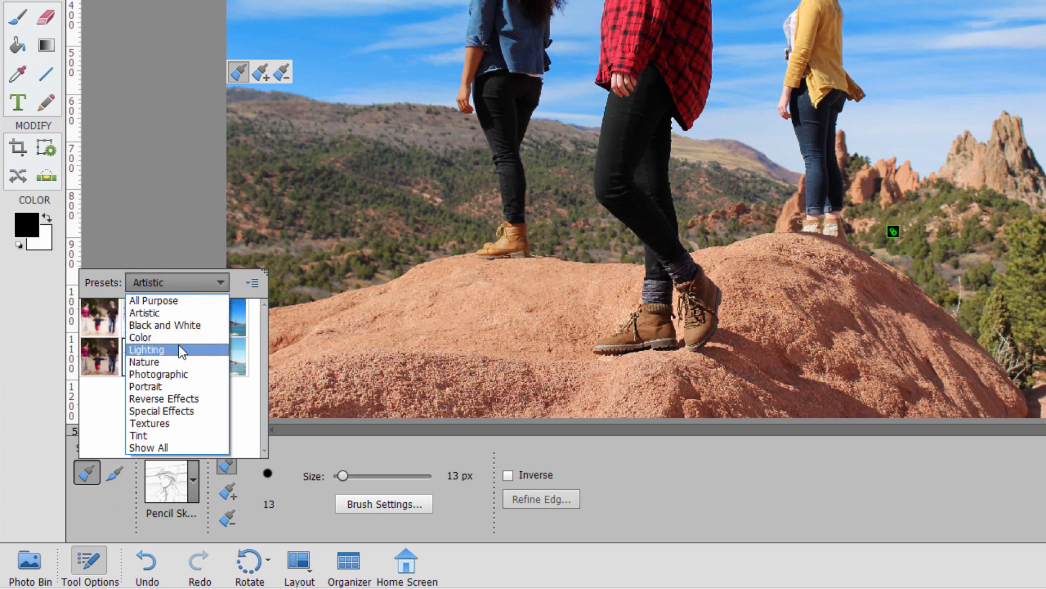
{"action": "left_click", "coordinate": [176, 332]}
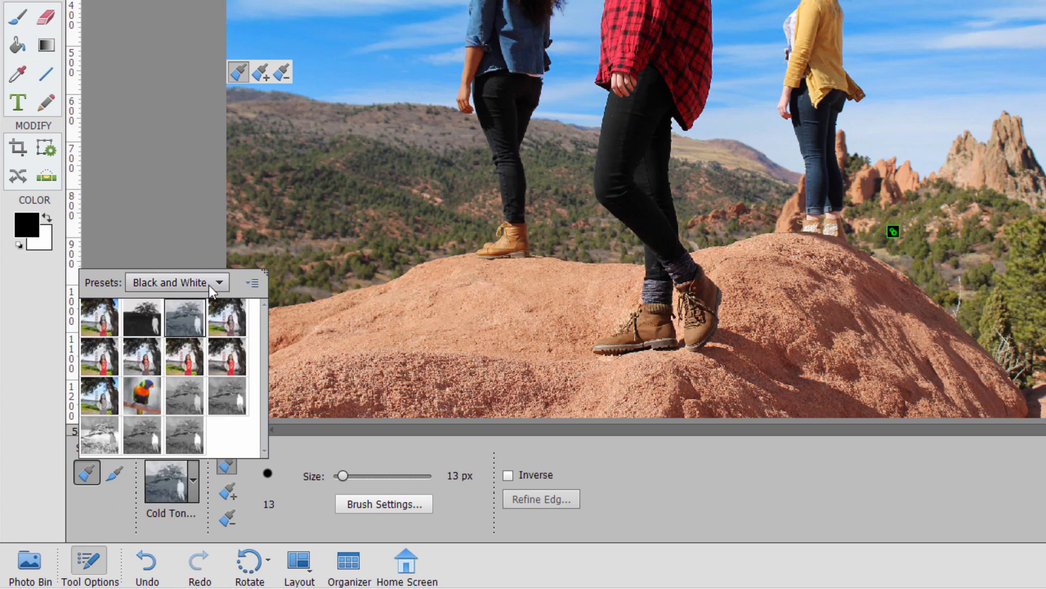
{"action": "left_click", "coordinate": [208, 284]}
{"action": "left_click", "coordinate": [161, 340]}
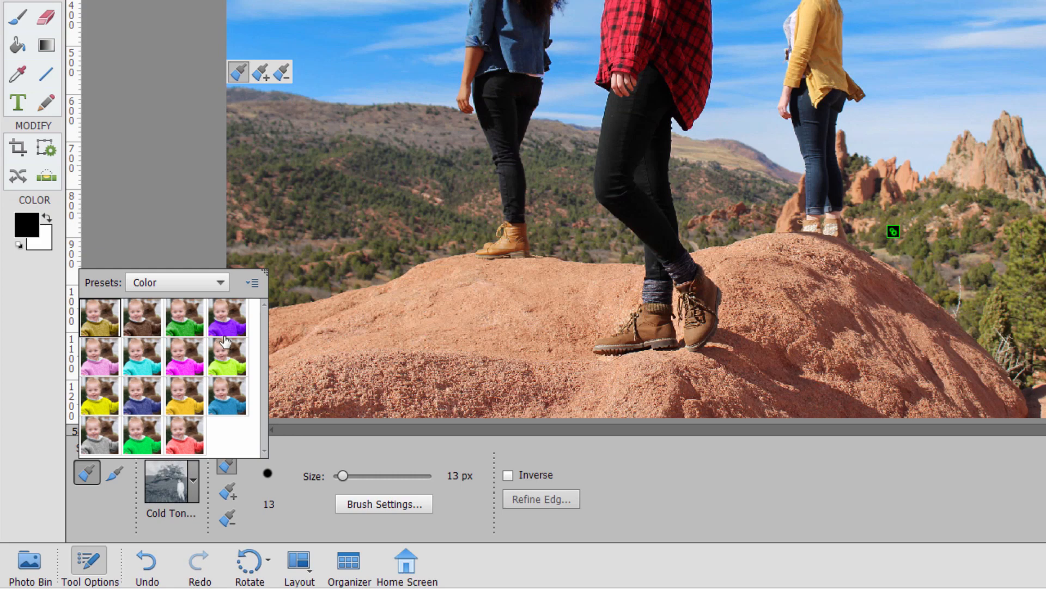
{"action": "left_click", "coordinate": [191, 330]}
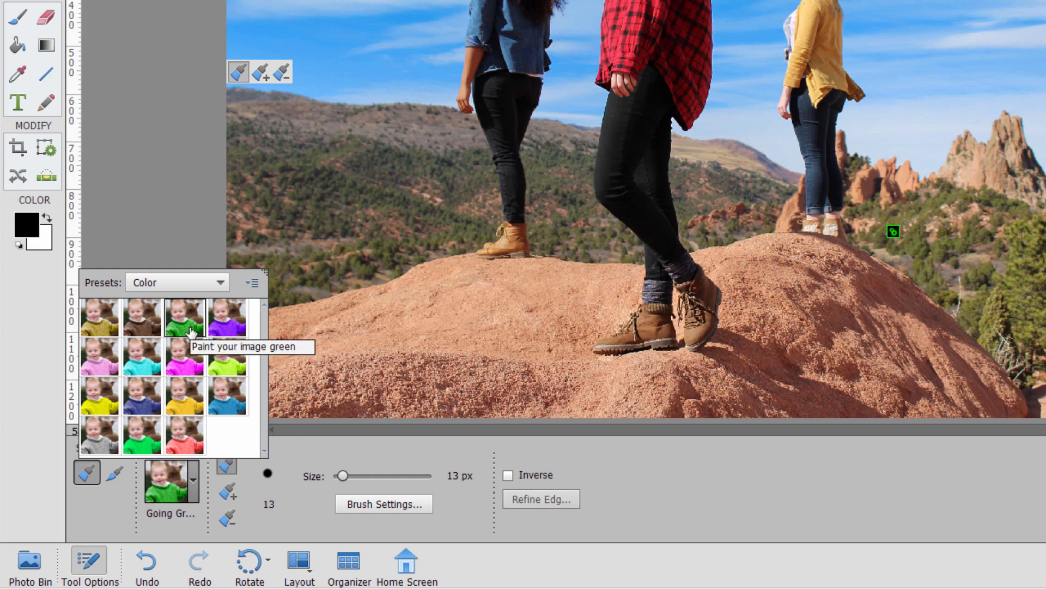
Step: Paint the Going Green effect over the front woman's red plaid shirt with the 13 px Smart Brush, and deselect the area
{"action": "left_click", "coordinate": [87, 475]}
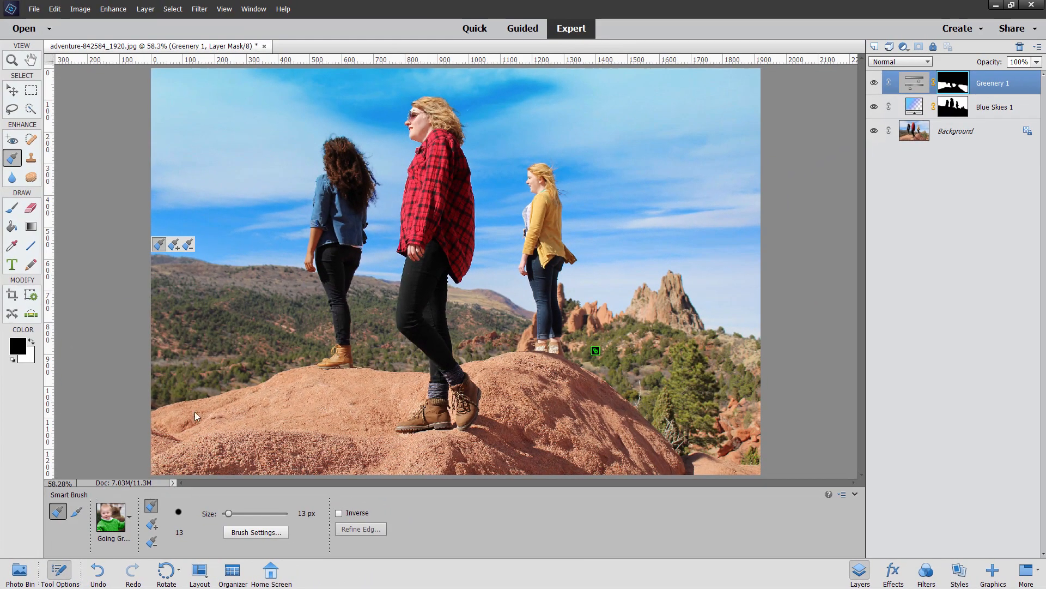
{"action": "mouse_move", "coordinate": [431, 139]}
{"action": "left_mouse_down"}
{"action": "mouse_move", "coordinate": [408, 242]}
{"action": "mouse_move", "coordinate": [423, 240]}
{"action": "mouse_move", "coordinate": [430, 151]}
{"action": "mouse_move", "coordinate": [444, 164]}
{"action": "mouse_move", "coordinate": [450, 251]}
{"action": "left_mouse_up"}
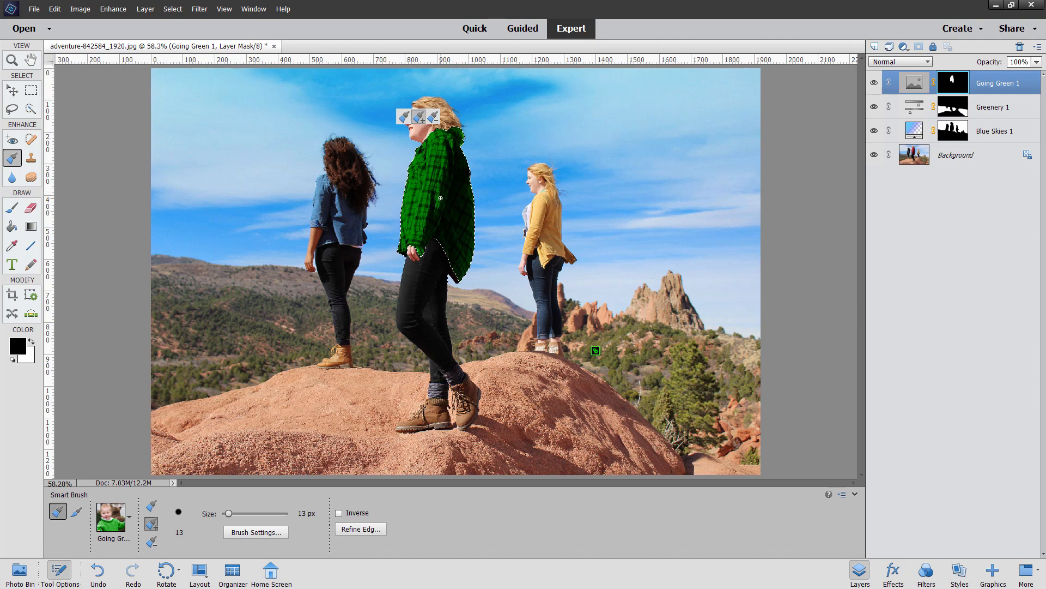
{"action": "key", "text": "ctrl+d"}
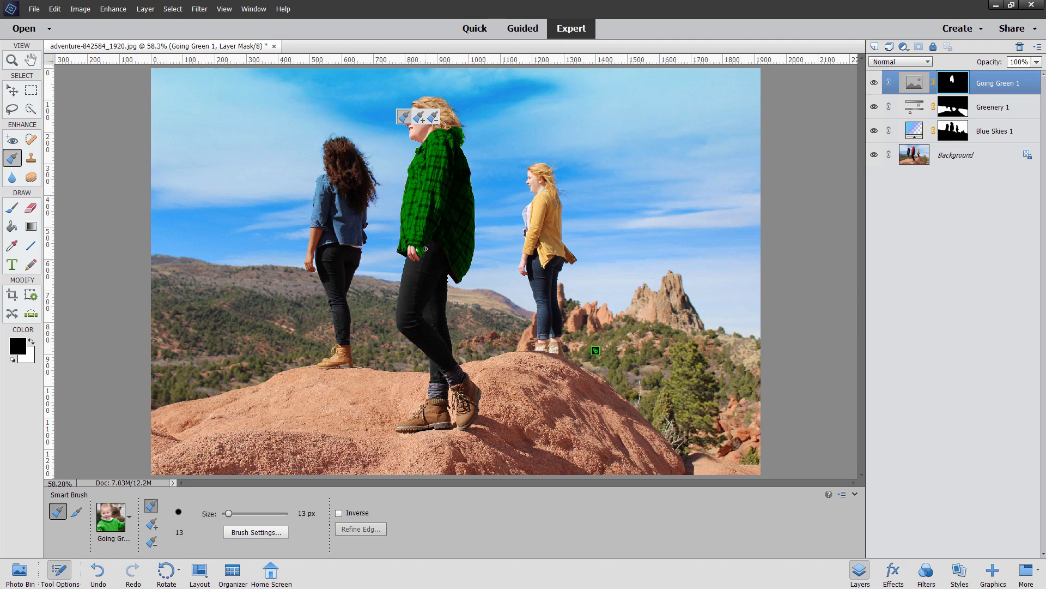
Step: Paint the Going Green 1 mask black over the front woman's green-tinted fingers with a 20 px Brush to restore their skin colour
{"action": "left_click", "coordinate": [12, 60]}
{"action": "left_click", "coordinate": [435, 256]}
{"action": "left_click", "coordinate": [428, 254]}
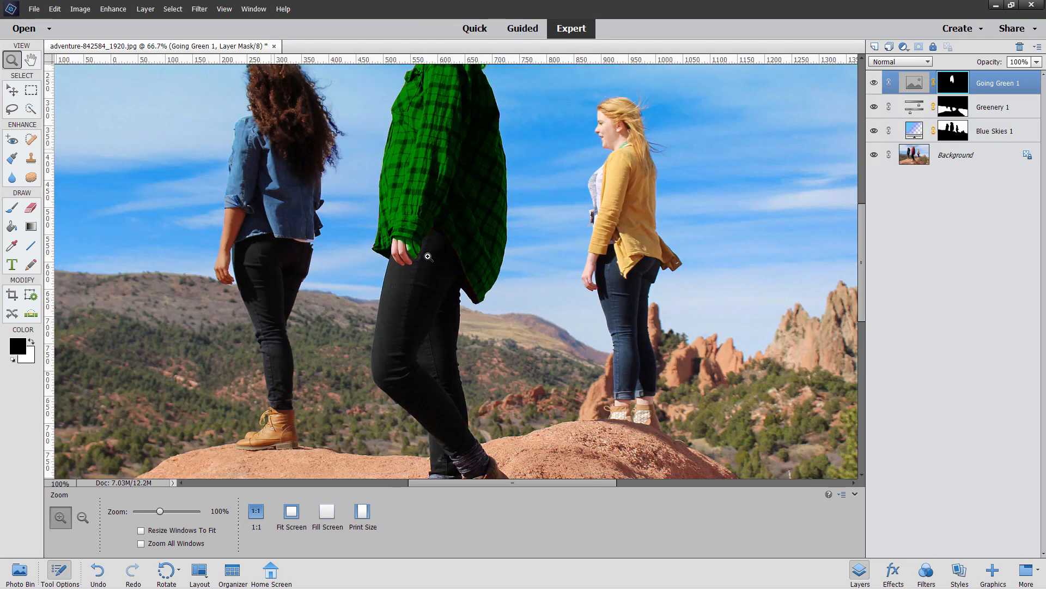
{"action": "left_click", "coordinate": [423, 252]}
{"action": "left_click", "coordinate": [419, 253]}
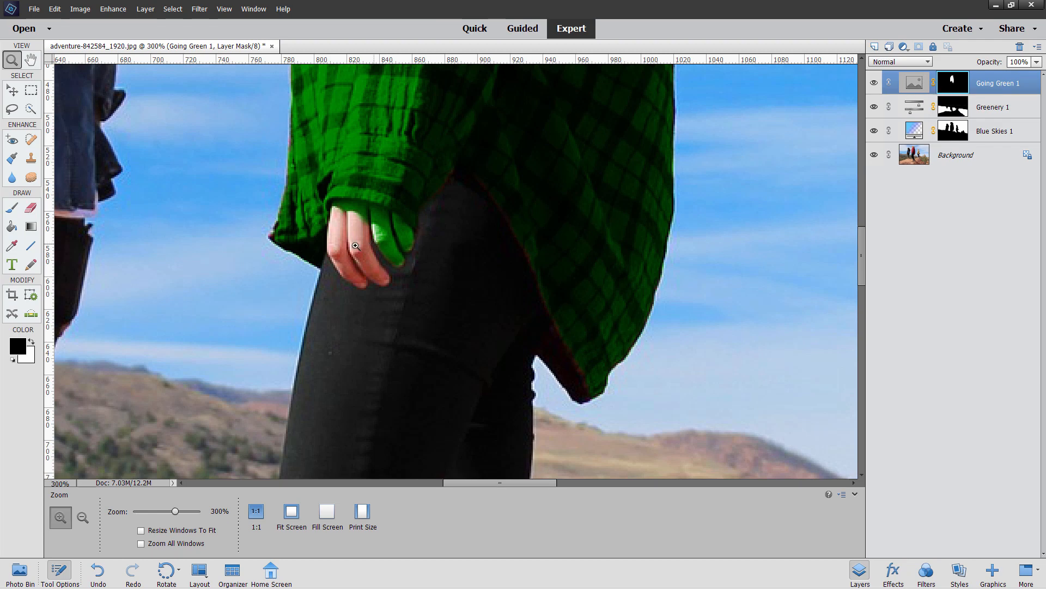
{"action": "left_click", "coordinate": [12, 208]}
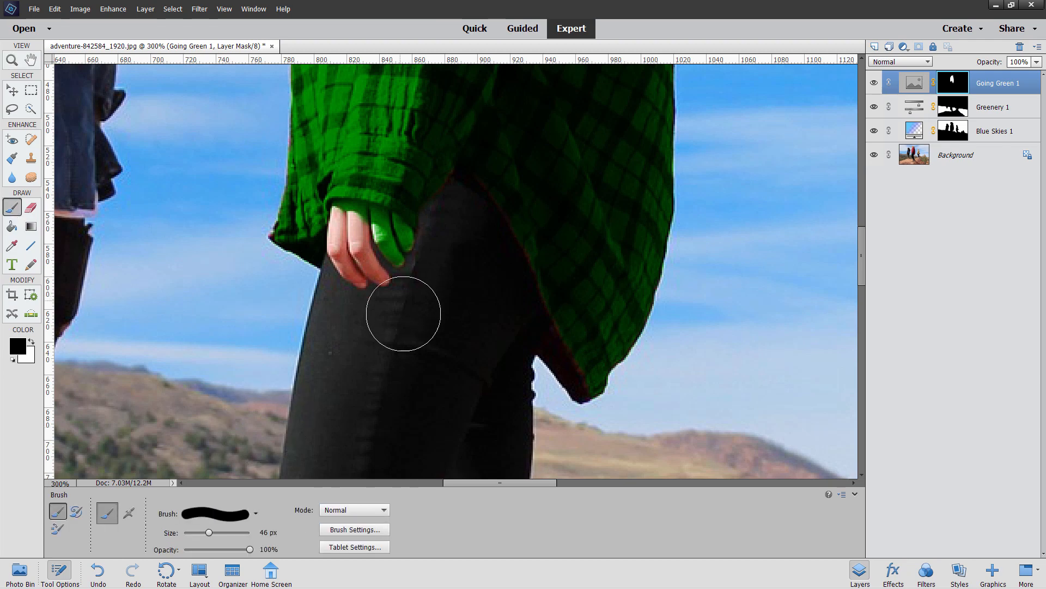
{"action": "key", "text": "bracketleft"}
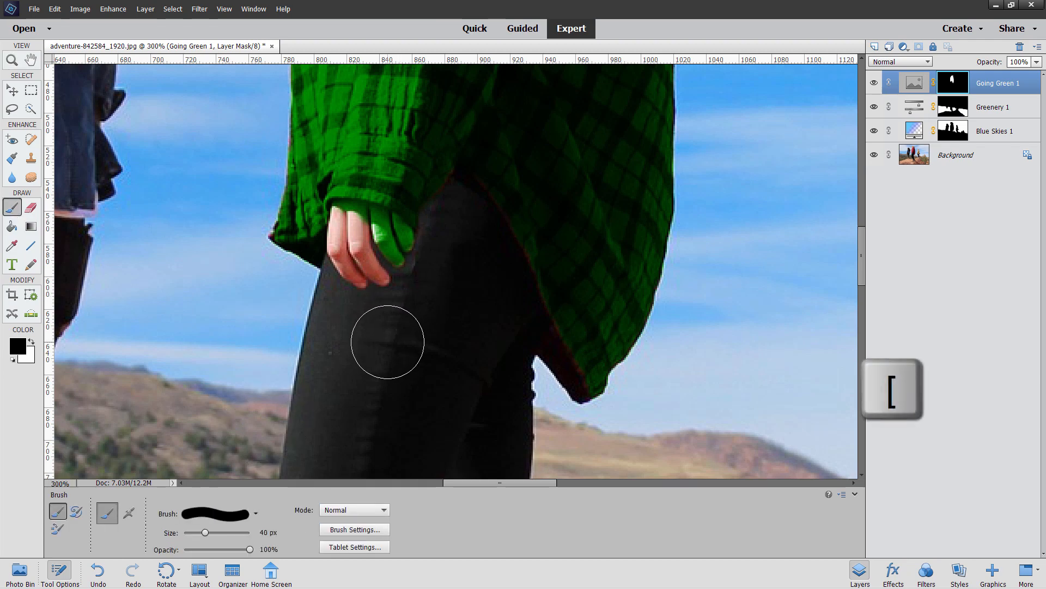
{"action": "key", "text": "bracketleft"}
{"action": "key", "text": "bracketleft"}
{"action": "key", "text": "bracketleft"}
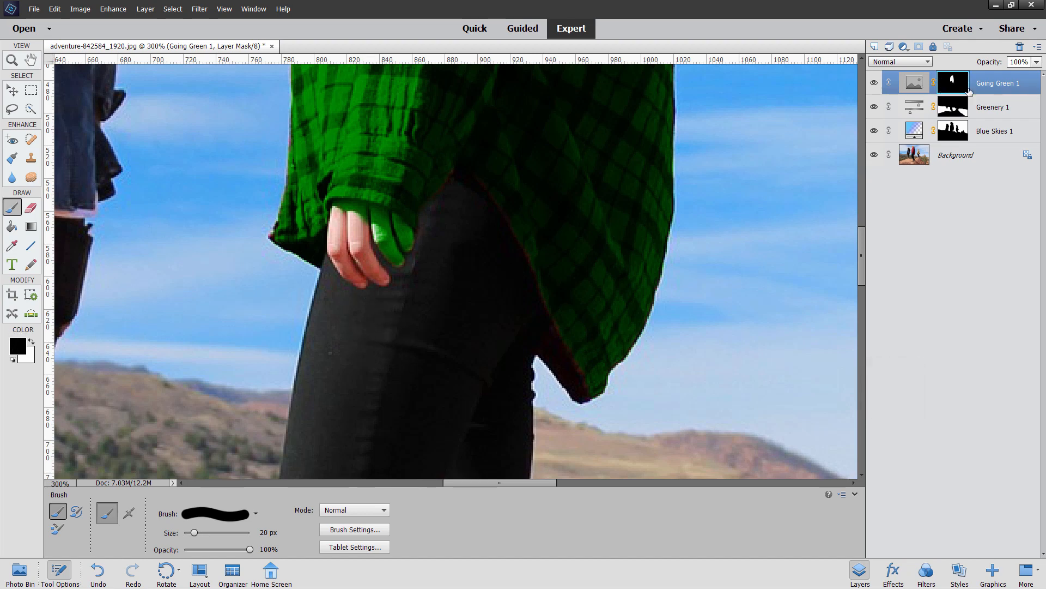
{"action": "mouse_move", "coordinate": [347, 222]}
{"action": "left_mouse_down"}
{"action": "mouse_move", "coordinate": [379, 223]}
{"action": "mouse_move", "coordinate": [405, 242]}
{"action": "mouse_move", "coordinate": [390, 252]}
{"action": "mouse_move", "coordinate": [399, 242]}
{"action": "mouse_move", "coordinate": [354, 224]}
{"action": "left_mouse_up"}
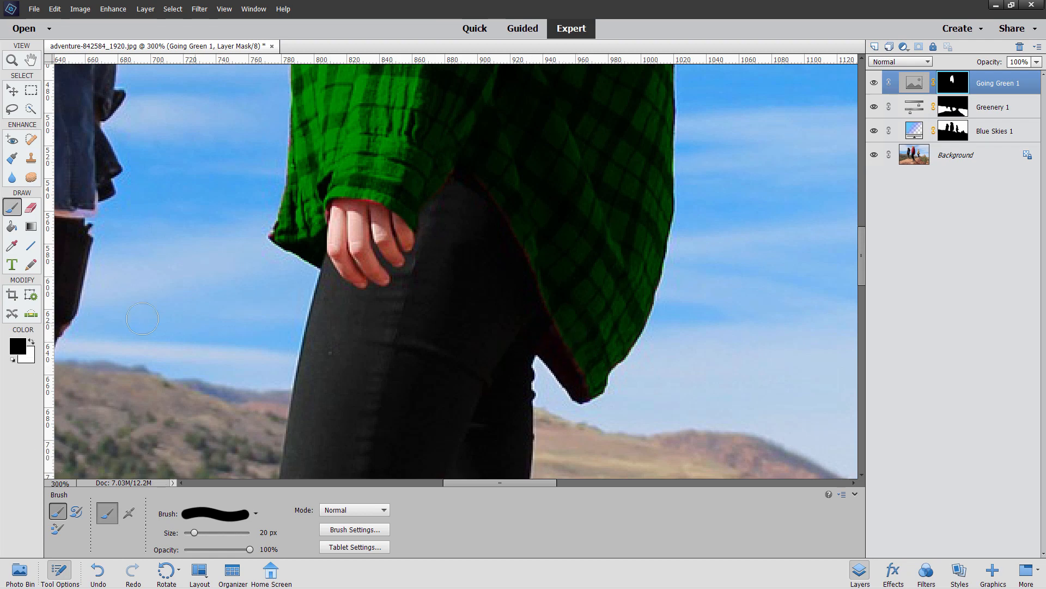
Step: Paint white on the Going Green 1 mask along the red edges of the shirt's lower hem to extend the green
{"action": "key", "text": "x"}
{"action": "mouse_move", "coordinate": [563, 339]}
{"action": "left_mouse_down"}
{"action": "mouse_move", "coordinate": [581, 384]}
{"action": "mouse_move", "coordinate": [556, 350]}
{"action": "mouse_move", "coordinate": [563, 339]}
{"action": "mouse_move", "coordinate": [599, 352]}
{"action": "mouse_move", "coordinate": [566, 316]}
{"action": "mouse_move", "coordinate": [546, 256]}
{"action": "left_mouse_up"}
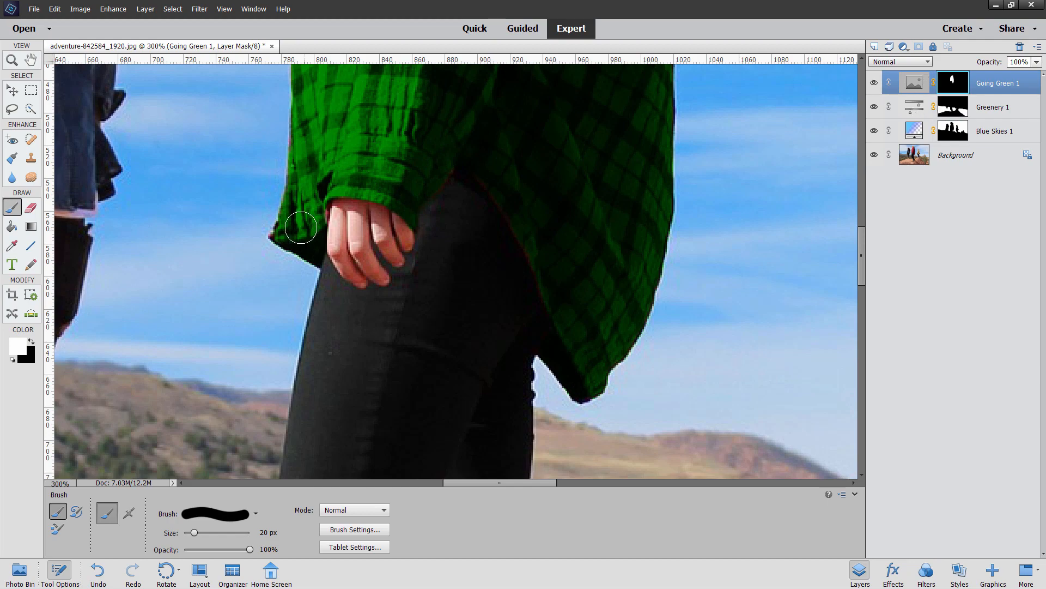
{"action": "key", "text": "ctrl+0"}
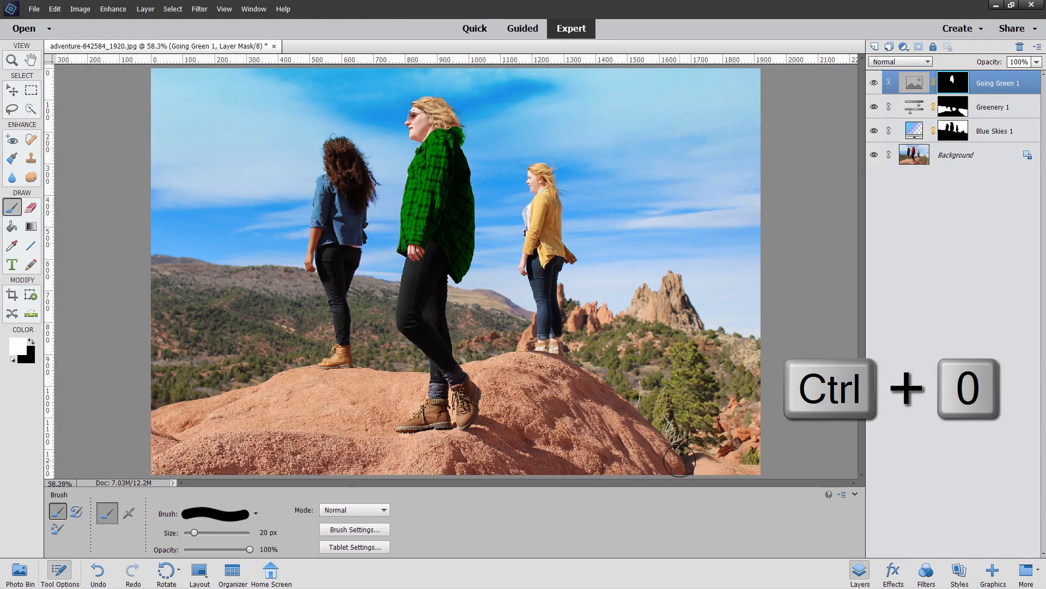
Step: With the Smart Brush active, open the Greenery 1 layer's Hue/Saturation adjustment and set the Greens saturation to +65
{"action": "key", "text": "f"}
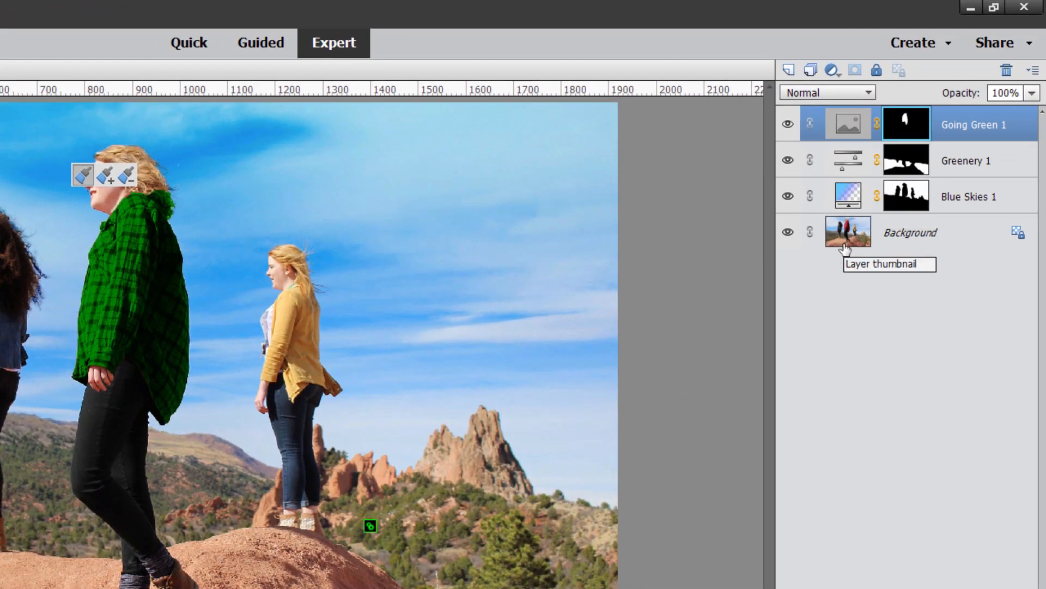
{"action": "left_click", "coordinate": [849, 166]}
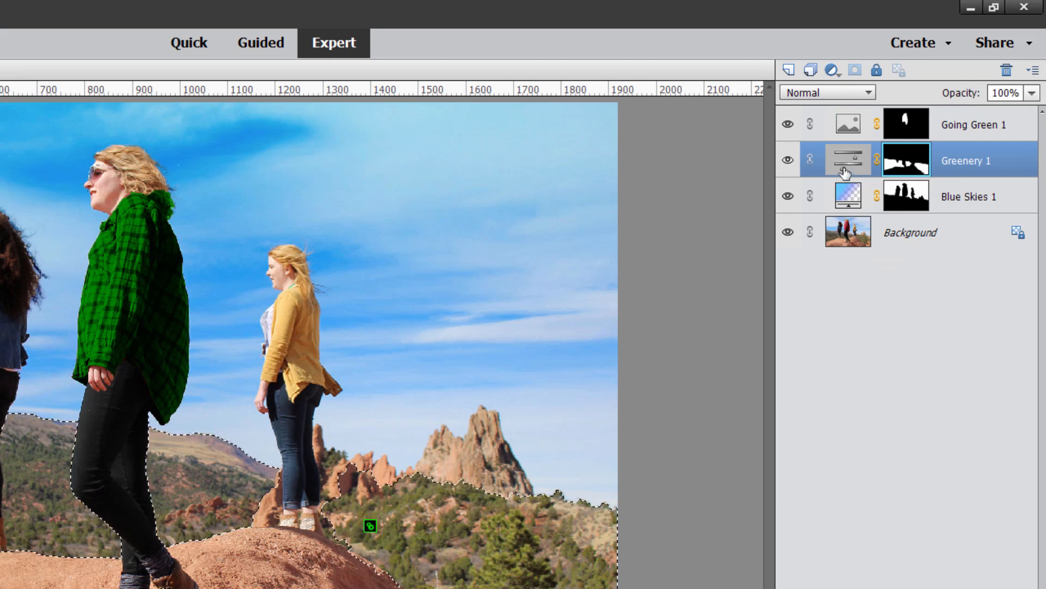
{"action": "double_click", "coordinate": [843, 168]}
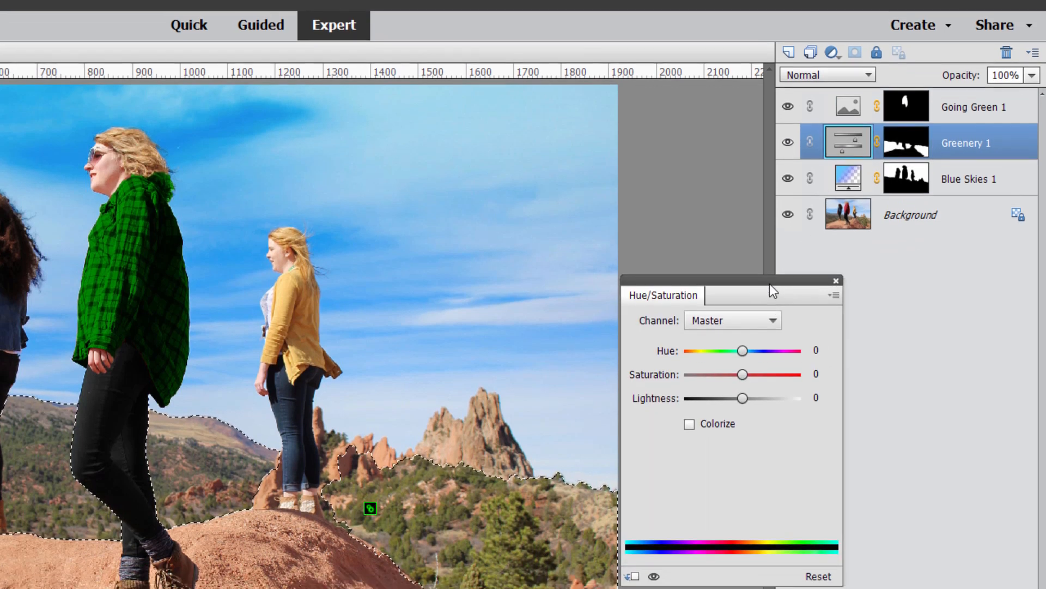
{"action": "left_click_drag", "start_coordinate": [769, 298], "coordinate": [717, 182]}
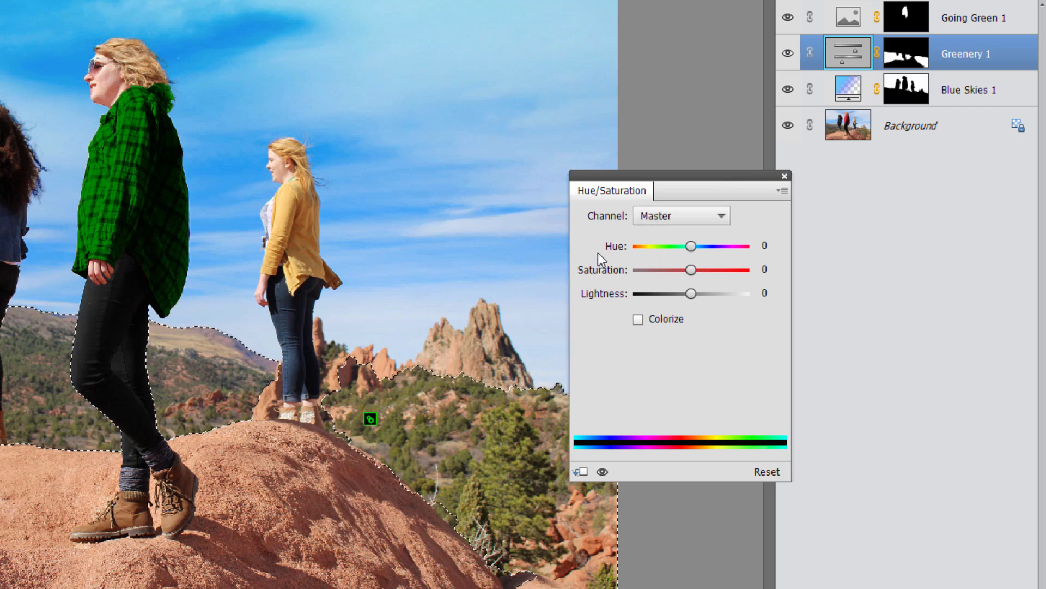
{"action": "left_click", "coordinate": [694, 215]}
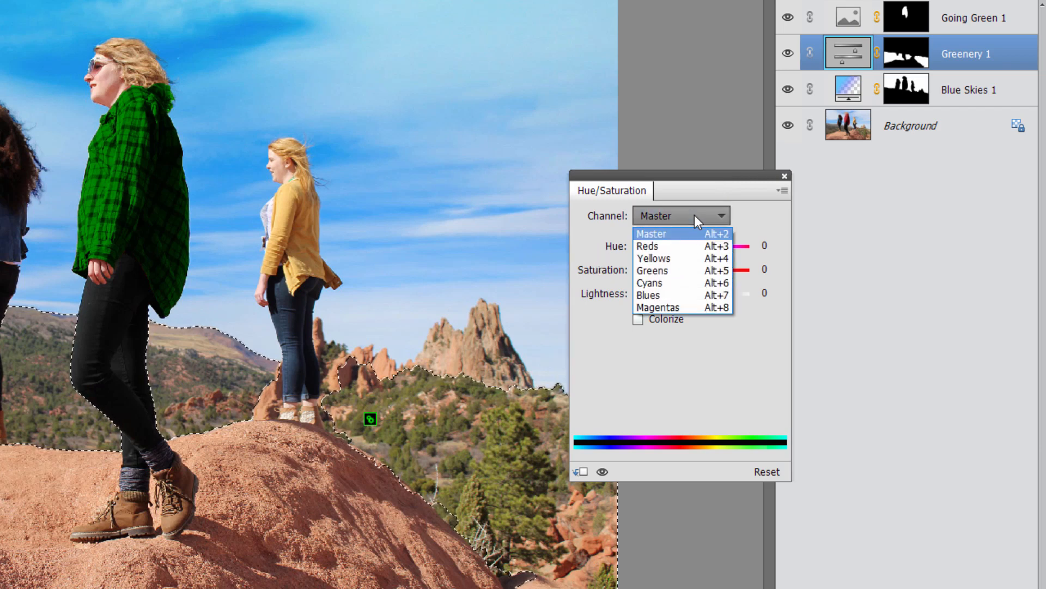
{"action": "left_click", "coordinate": [688, 271]}
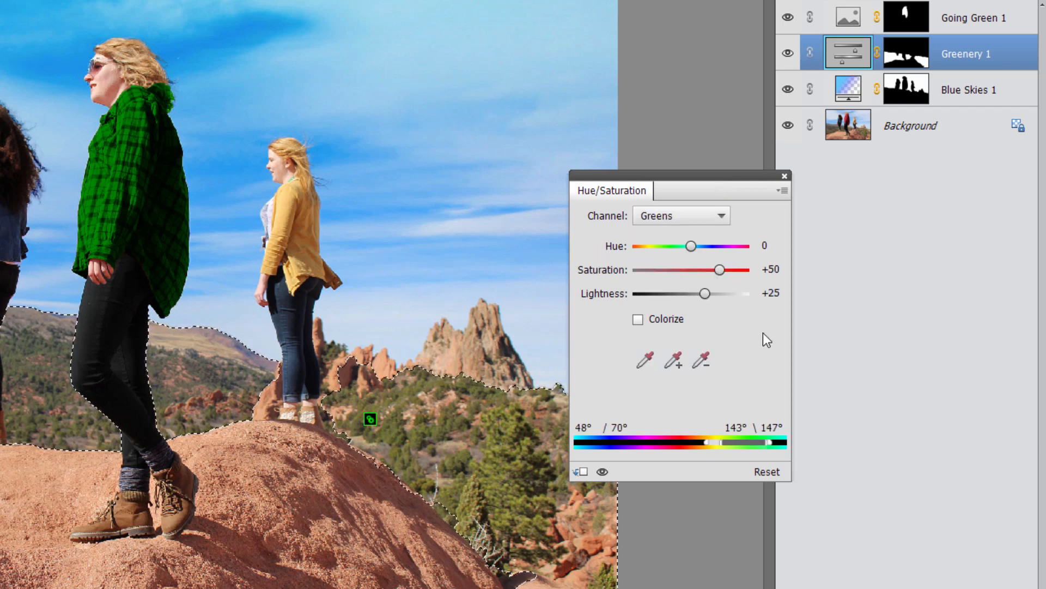
{"action": "left_click", "coordinate": [724, 270]}
{"action": "mouse_move", "coordinate": [723, 270]}
{"action": "left_mouse_down"}
{"action": "mouse_move", "coordinate": [757, 263]}
{"action": "mouse_move", "coordinate": [729, 270]}
{"action": "left_mouse_up"}
Step: Set the Cyans saturation to -1 in the Greenery 1 adjustment and switch to the Blues channel
{"action": "left_click", "coordinate": [707, 214]}
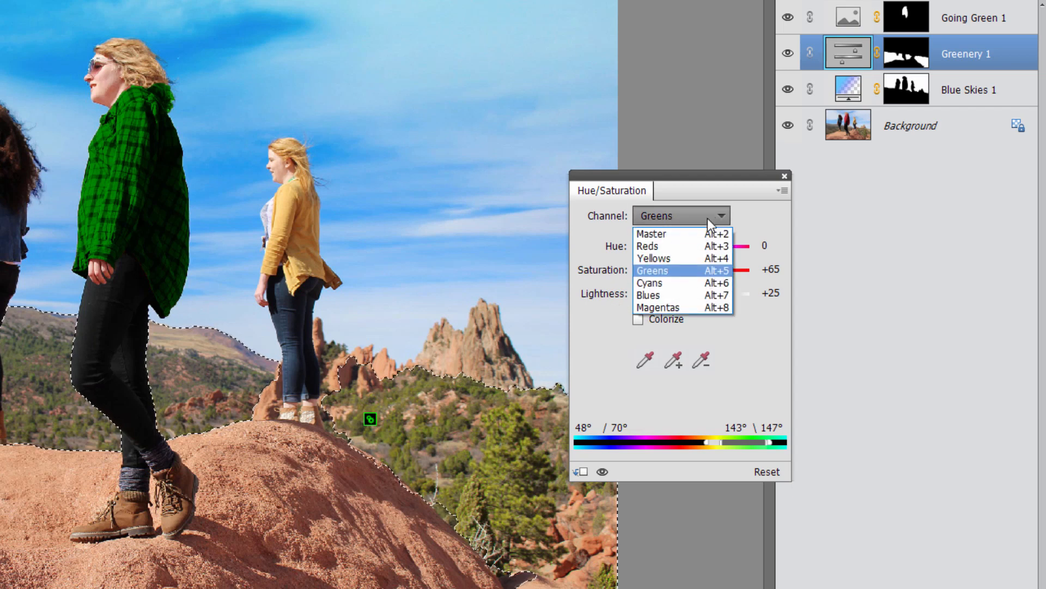
{"action": "left_click", "coordinate": [672, 278]}
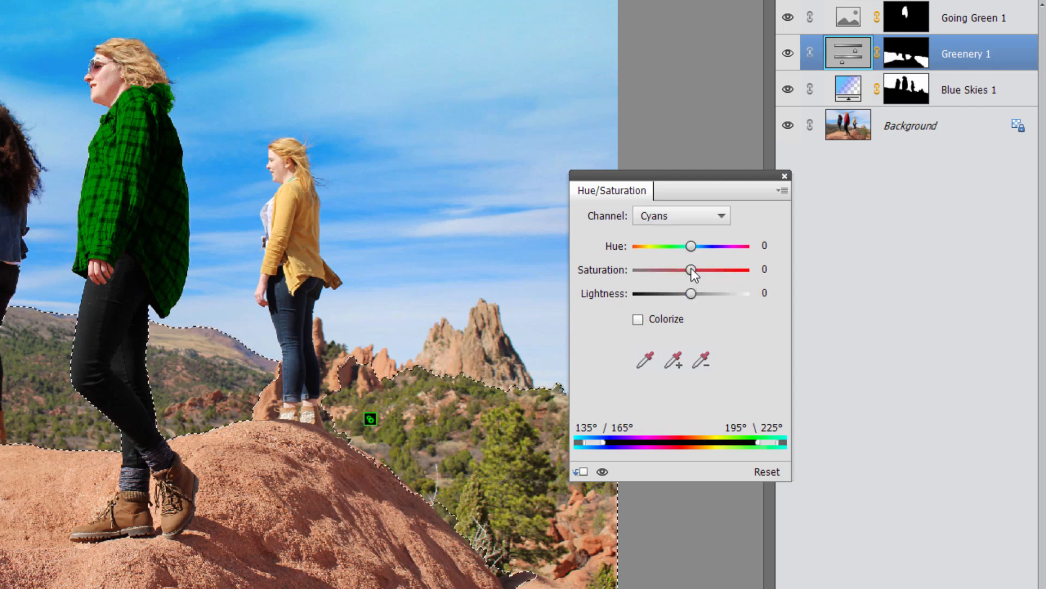
{"action": "mouse_move", "coordinate": [691, 270]}
{"action": "left_mouse_down"}
{"action": "mouse_move", "coordinate": [730, 273]}
{"action": "mouse_move", "coordinate": [633, 284]}
{"action": "mouse_move", "coordinate": [691, 276]}
{"action": "left_mouse_up"}
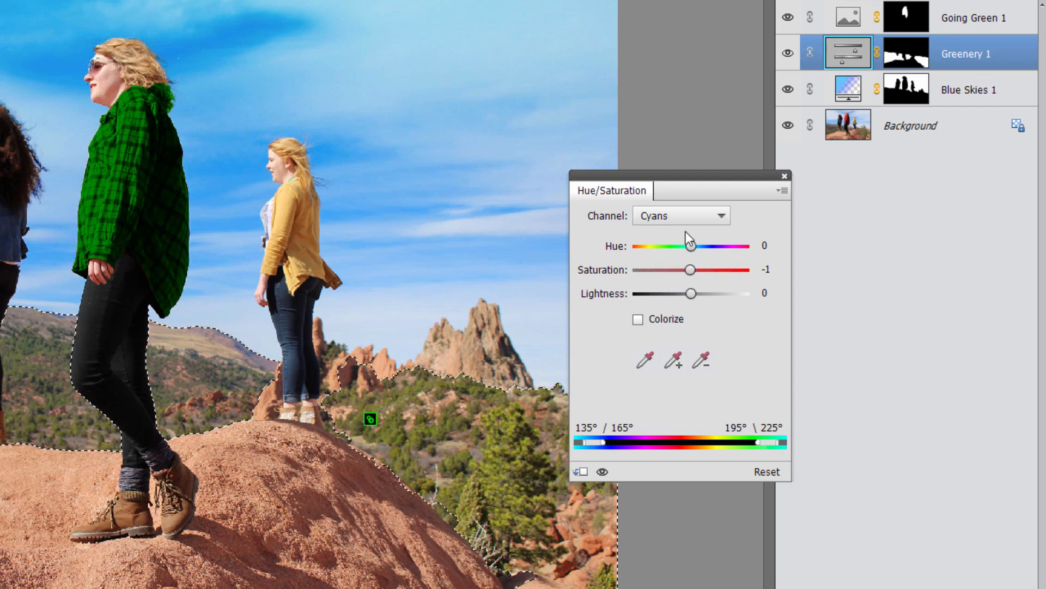
{"action": "left_click", "coordinate": [675, 215]}
{"action": "left_click", "coordinate": [649, 295]}
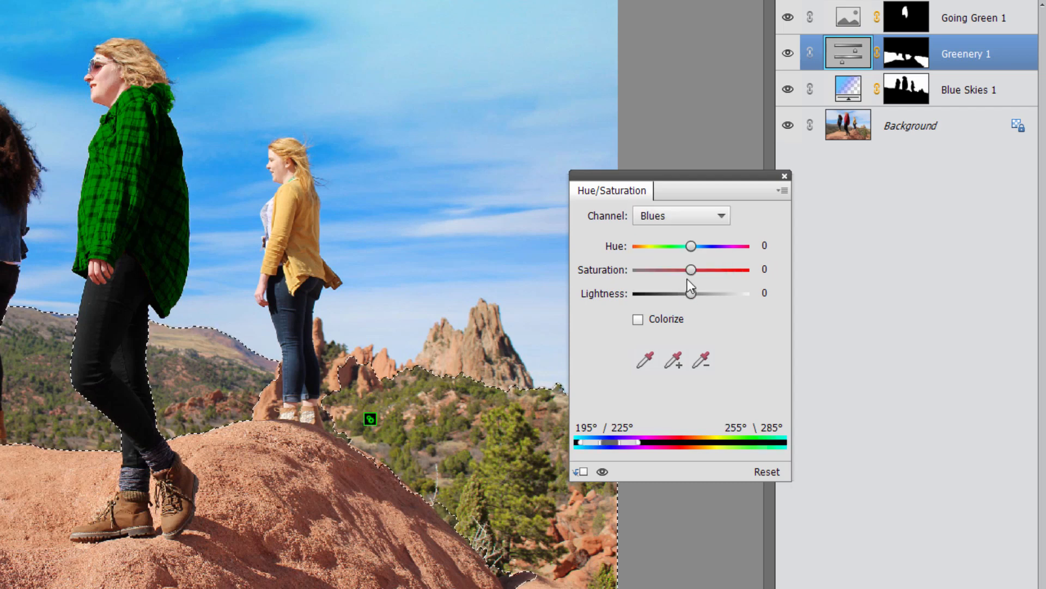
Step: Set the Yellows saturation to +32, and close the Hue/Saturation adjustment with the Greenery area deselected
{"action": "mouse_move", "coordinate": [691, 270]}
{"action": "left_mouse_down"}
{"action": "mouse_move", "coordinate": [724, 270]}
{"action": "mouse_move", "coordinate": [709, 274]}
{"action": "left_mouse_up"}
{"action": "left_click", "coordinate": [675, 214]}
{"action": "left_click", "coordinate": [673, 259]}
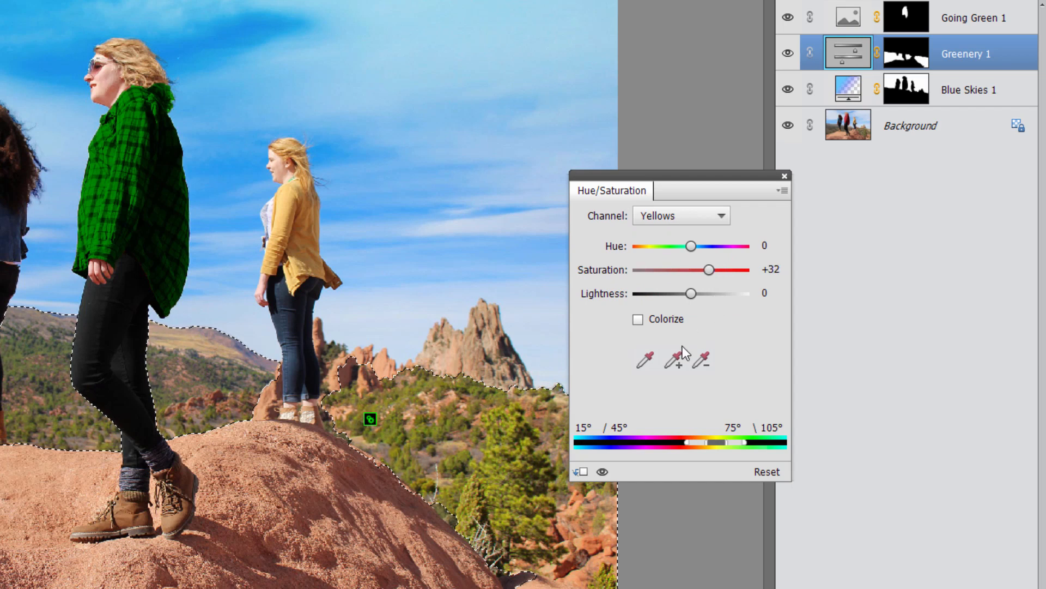
{"action": "left_click", "coordinate": [785, 176]}
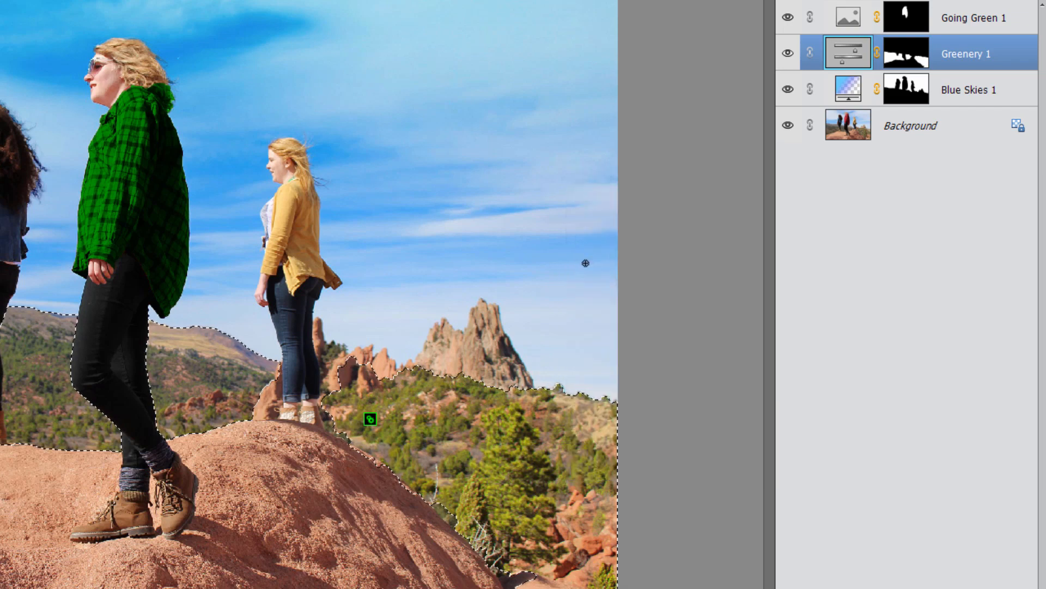
{"action": "key", "text": "ctrl+d"}
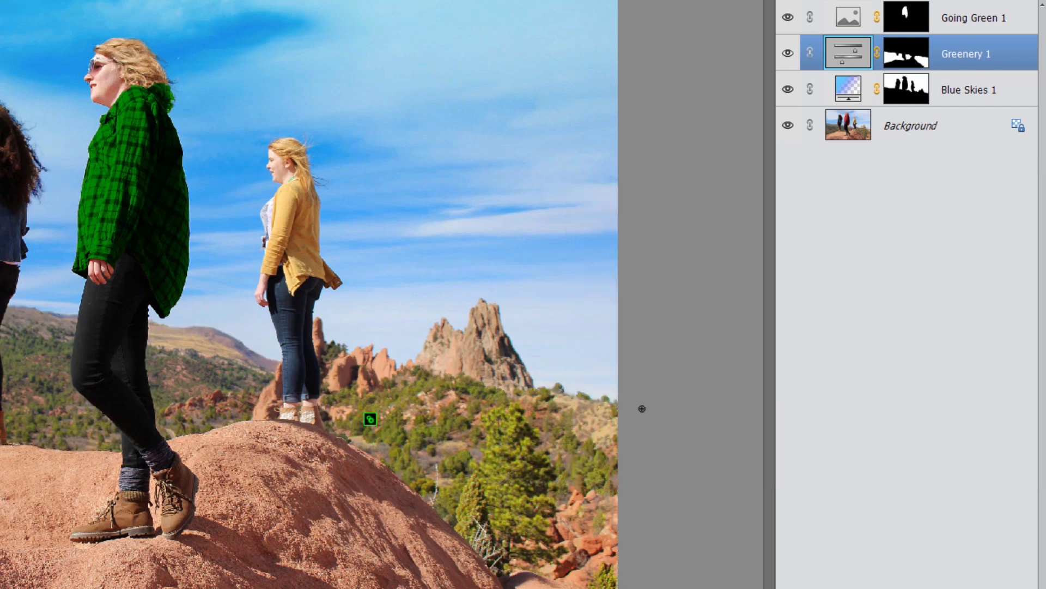